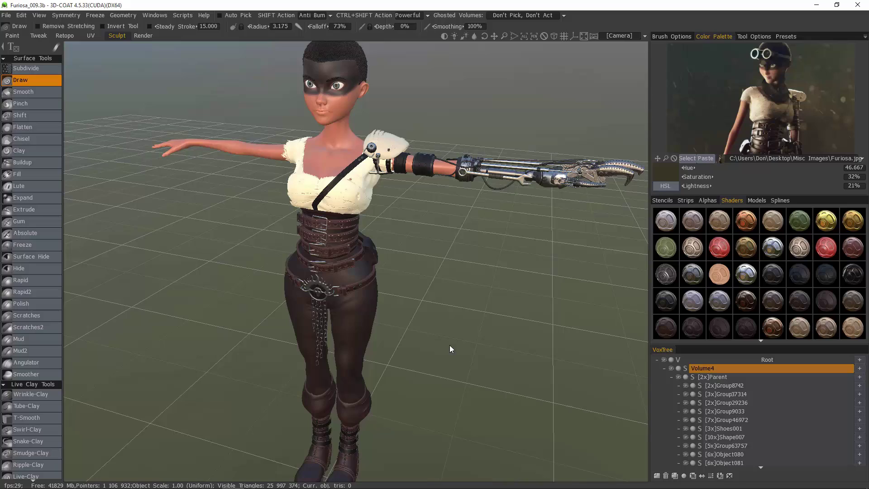
Zoom onto the boots, make the boot object current with H, and enable Auto Pick.
scroll(453, 342, "up", 6)
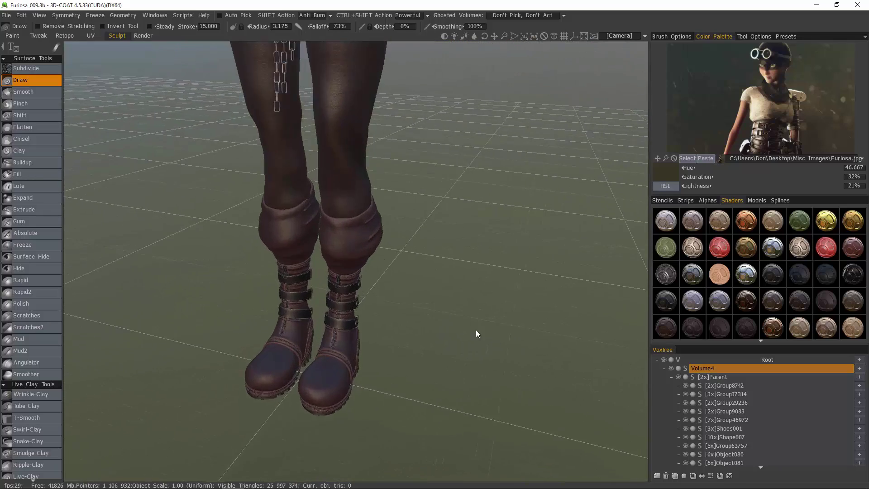
scroll(389, 384, "up", 5)
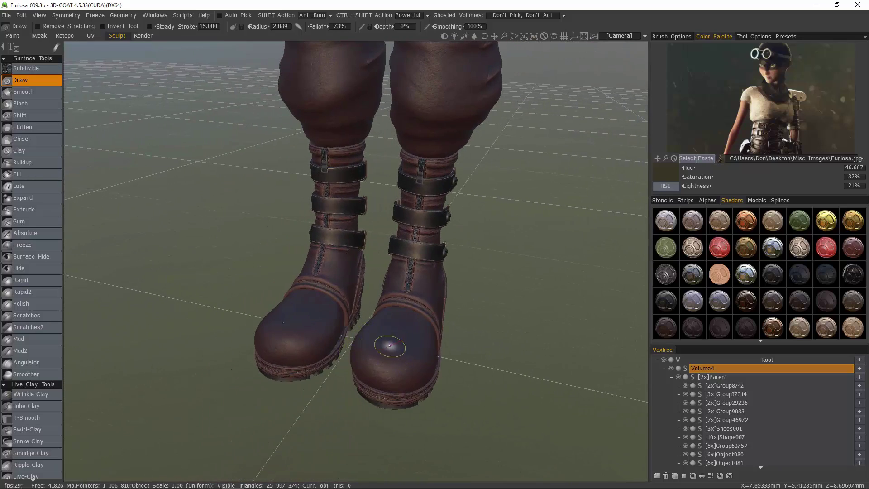
key("h")
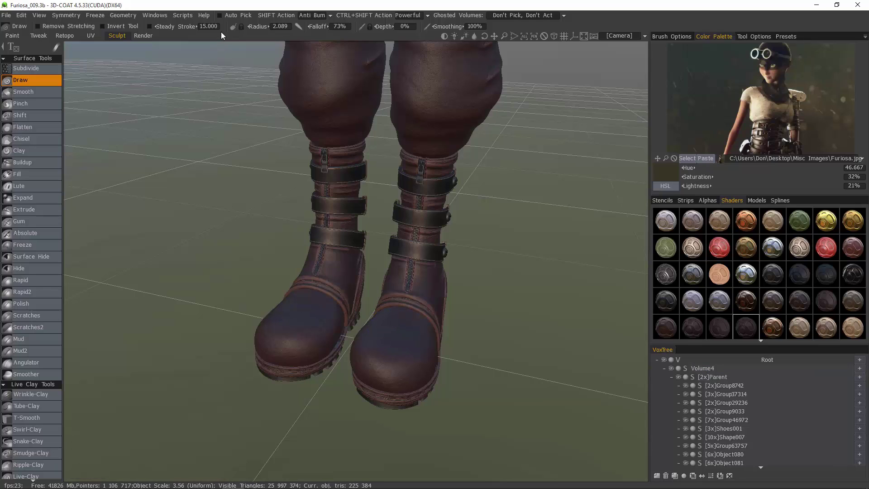
left_click(220, 15)
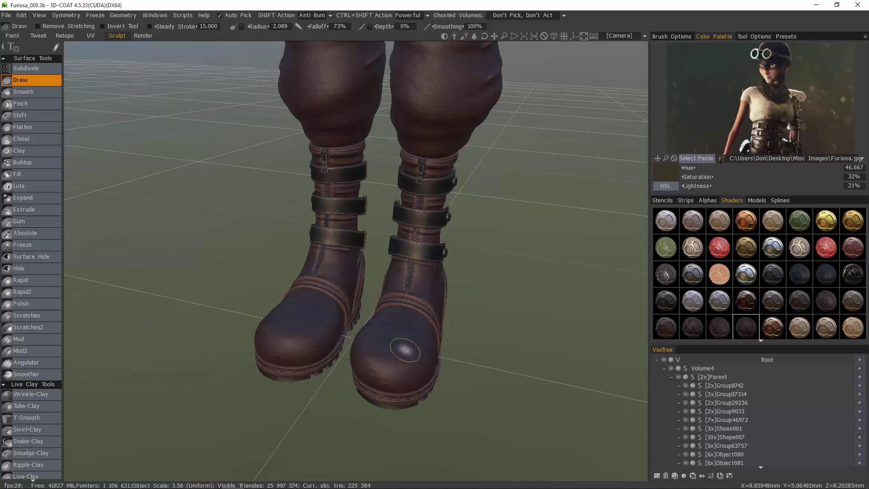
scroll(718, 308, "down", 3)
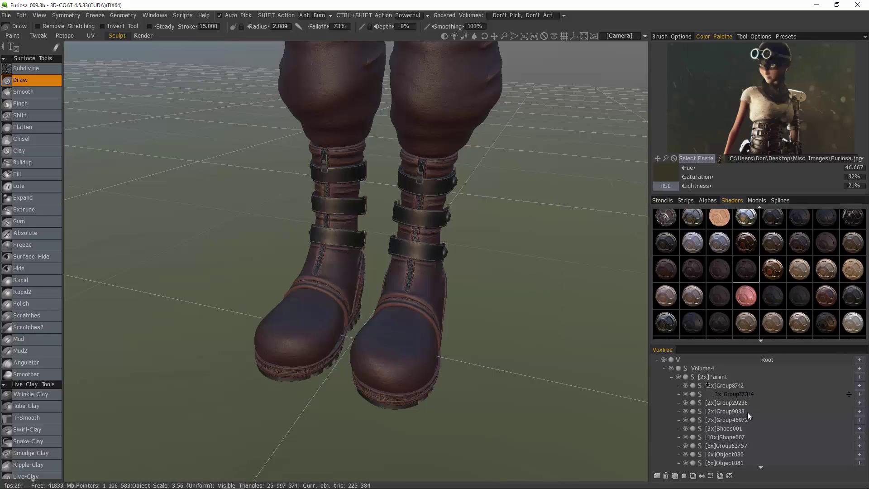
Construct a new custom shader named Leather_Black_04.
right_click(745, 268)
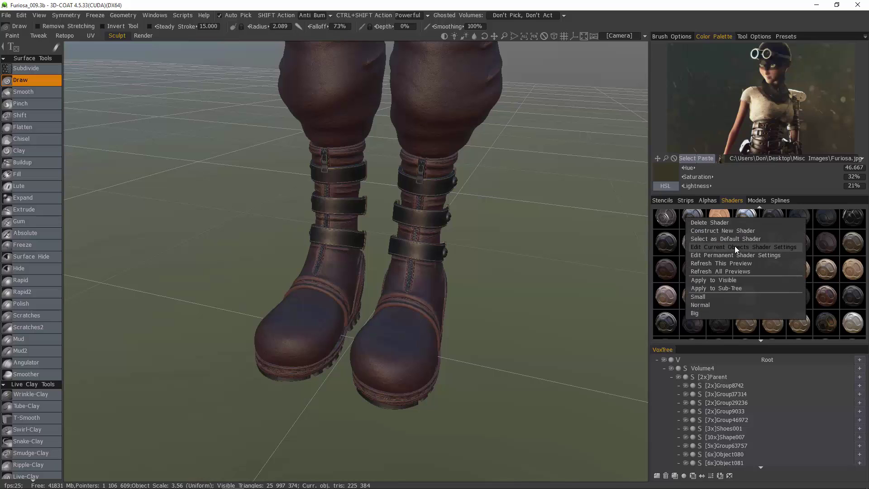
left_click(727, 231)
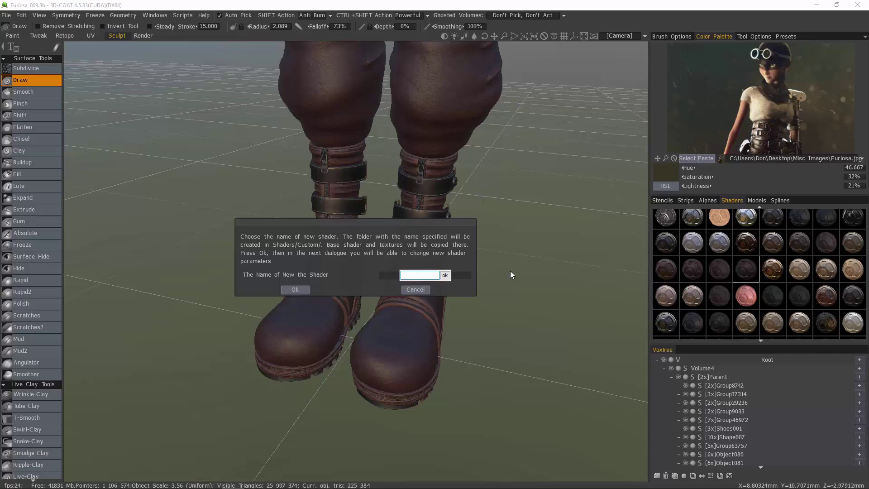
type("Leather _Black_04")
key("Return")
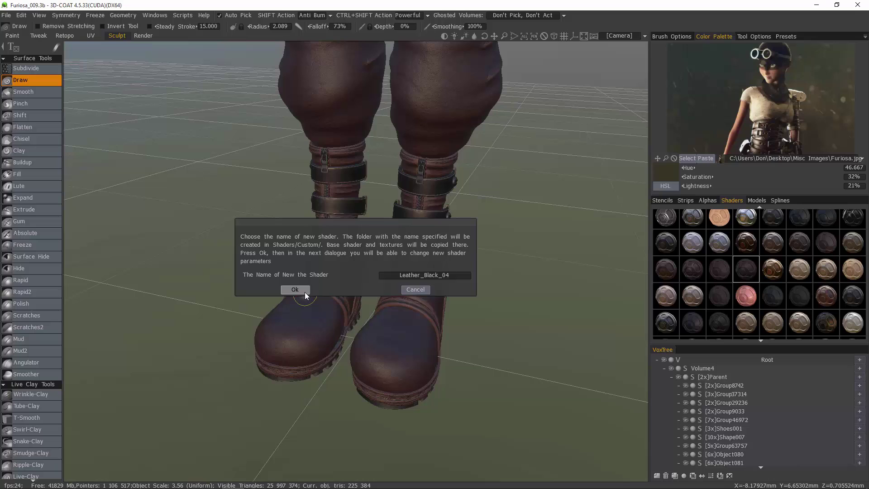
left_click(304, 291)
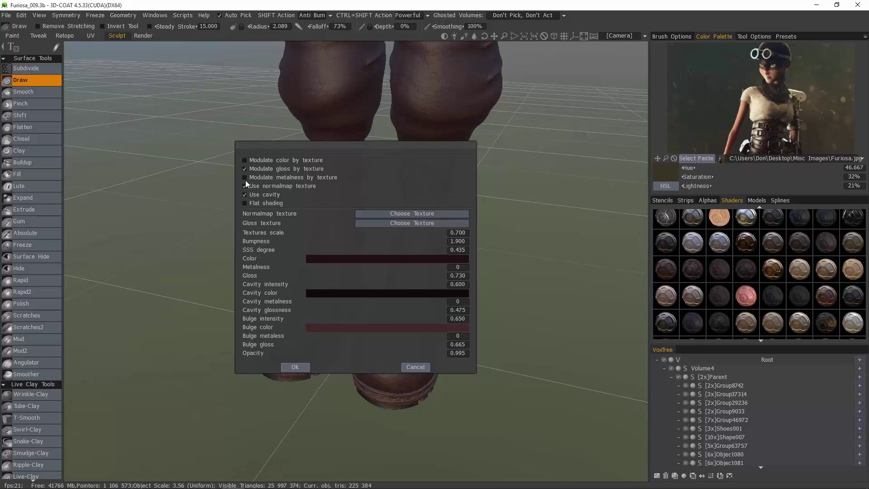
Turn off gloss texture modulation, normal map and cavity for the new shader.
left_click(244, 168)
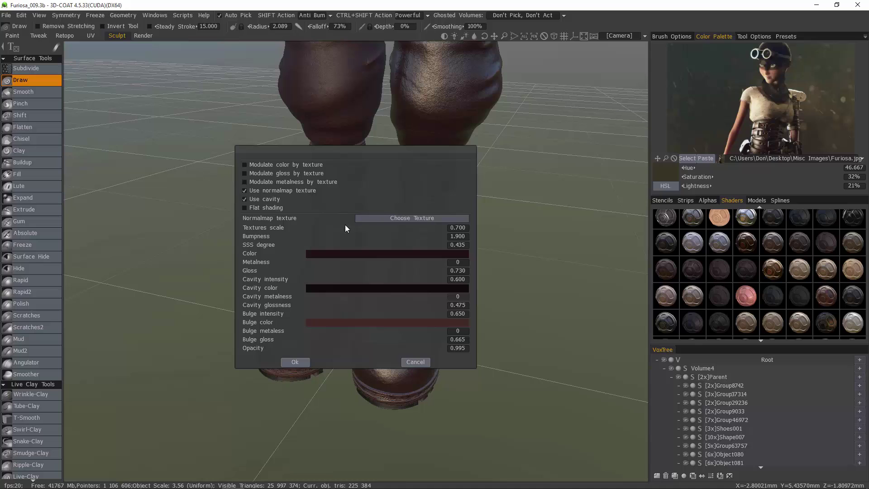
left_click(245, 190)
left_click(245, 216)
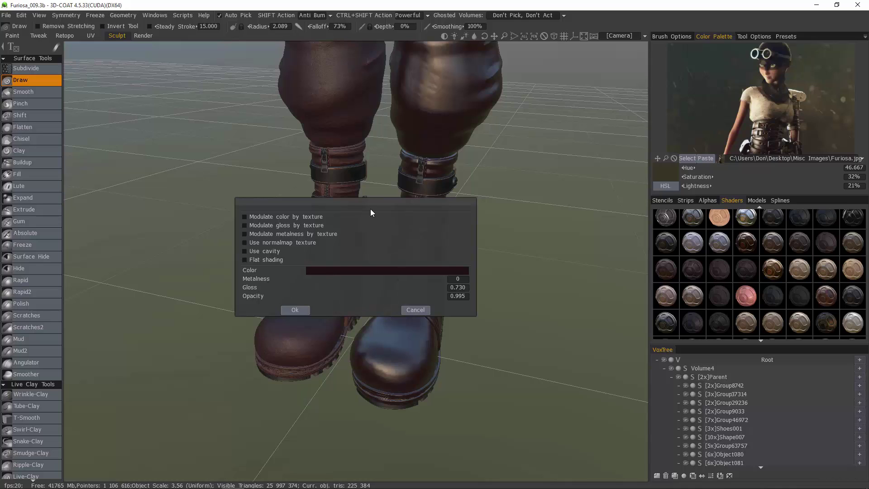
Set the shader colour to the dark brown belt sampled from the reference image.
left_click_drag(373, 200, 657, 202)
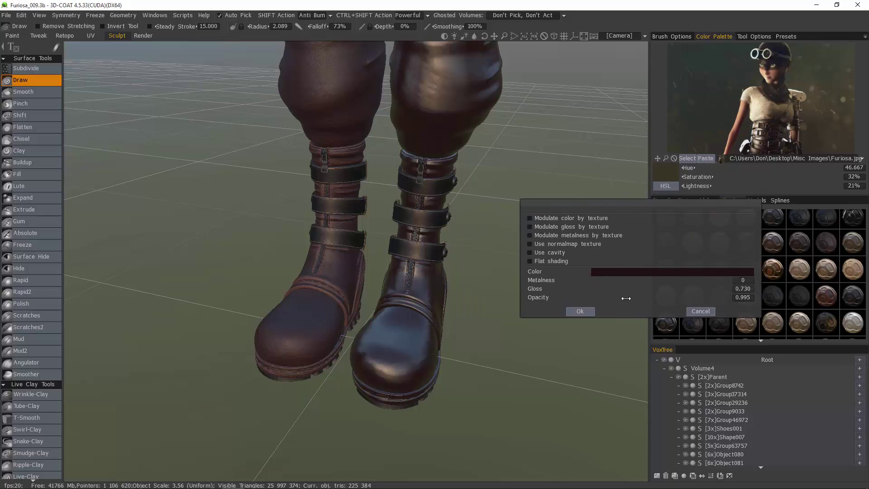
left_click(631, 273)
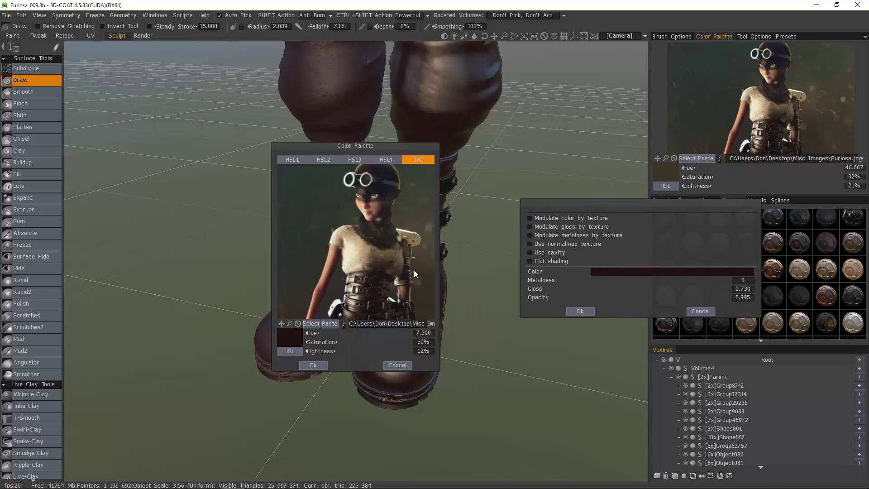
left_click(351, 301)
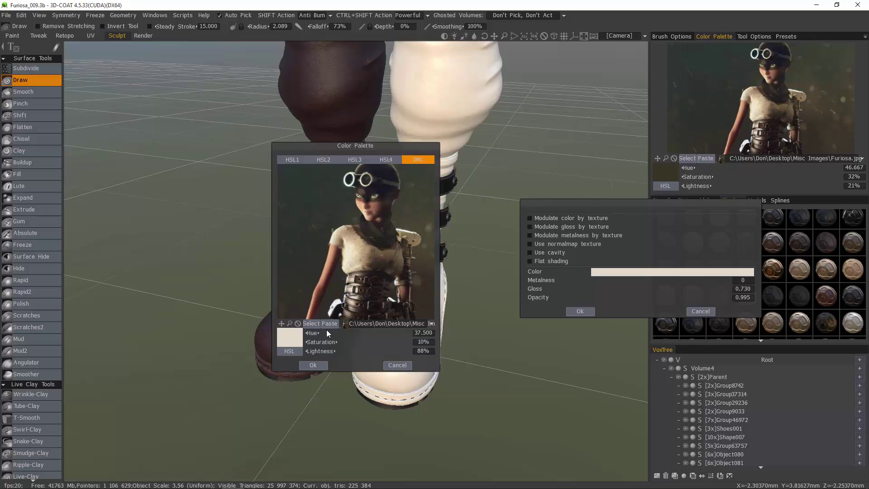
left_click(370, 291)
left_click(313, 365)
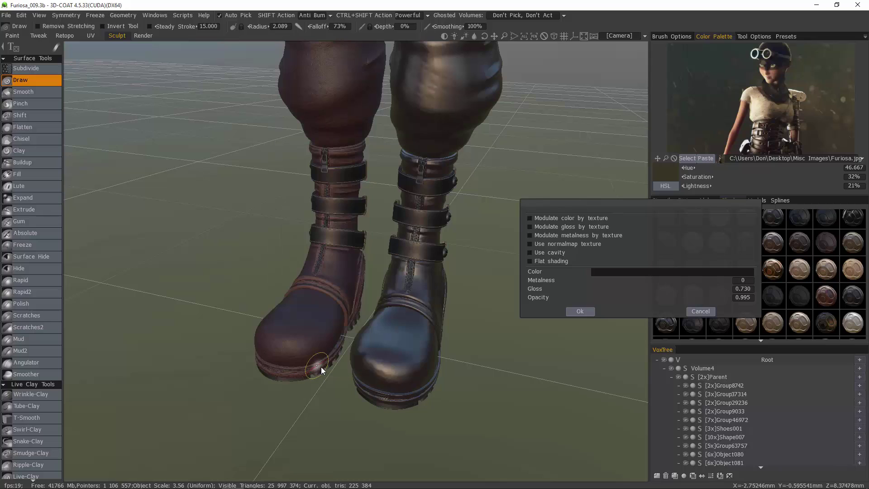
Raise metalness to about 0.995 and gloss to about 0.99, checking from a front view.
left_click_drag(616, 280, 730, 282)
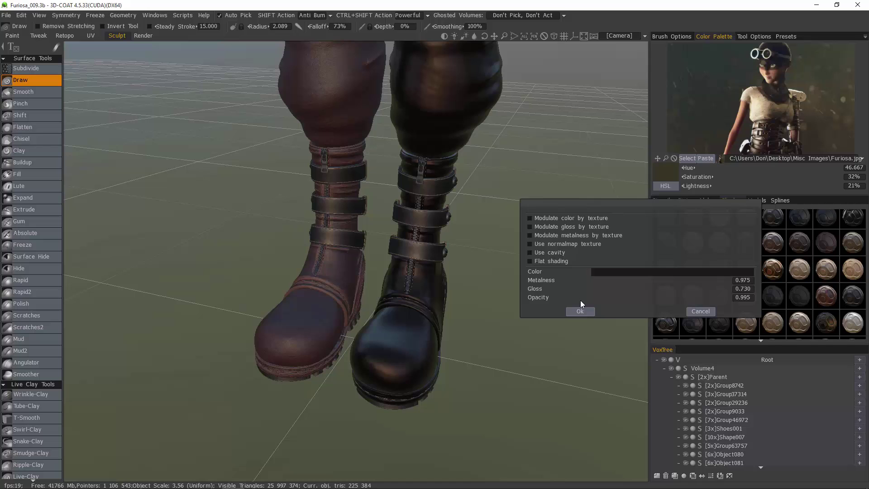
left_click_drag(633, 290, 674, 292)
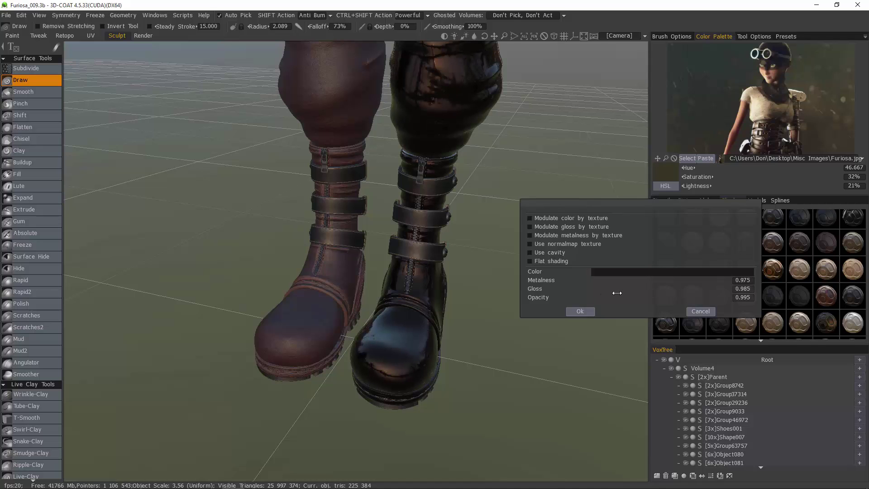
middle_click_drag(520, 301, 588, 299)
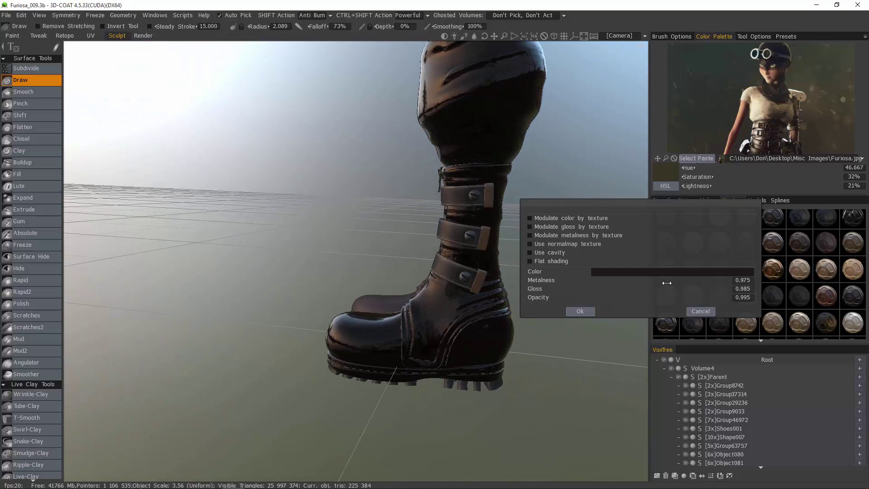
middle_click_drag(692, 280, 579, 302)
mouse_move(665, 286)
left_mouse_down()
mouse_move(672, 287)
mouse_move(652, 288)
mouse_move(661, 288)
left_mouse_up()
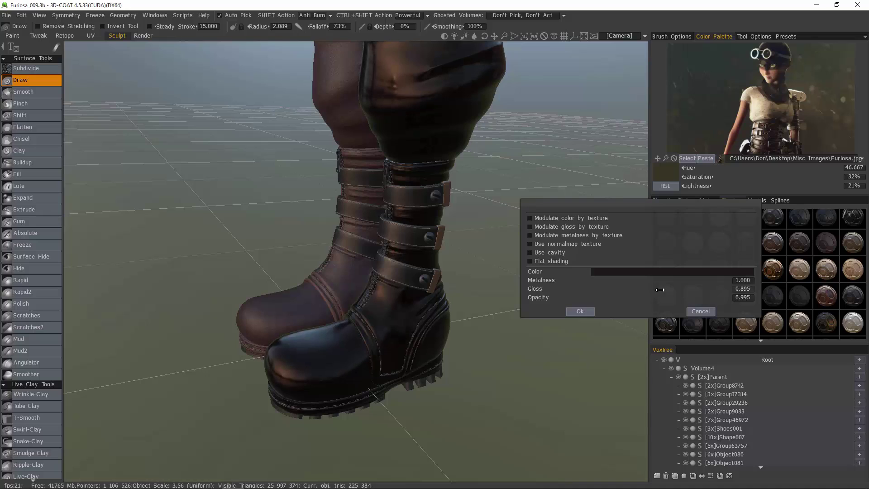
key("KP_1")
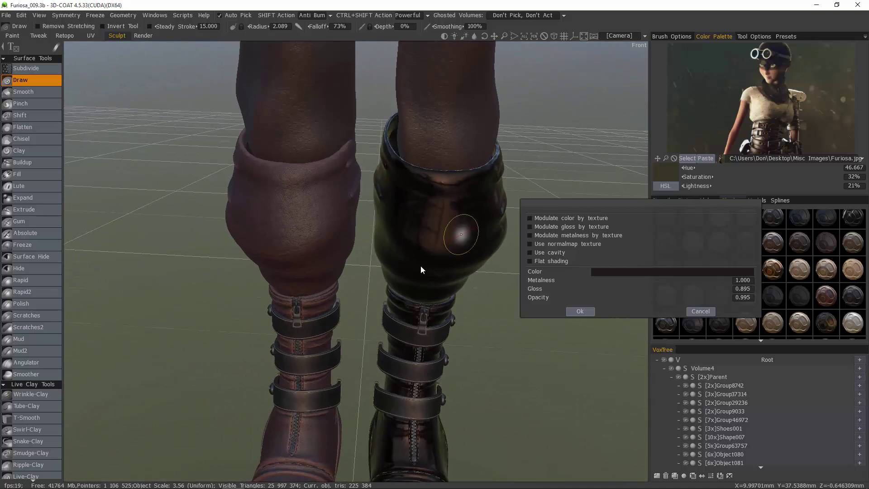
left_click_drag(667, 291, 688, 292)
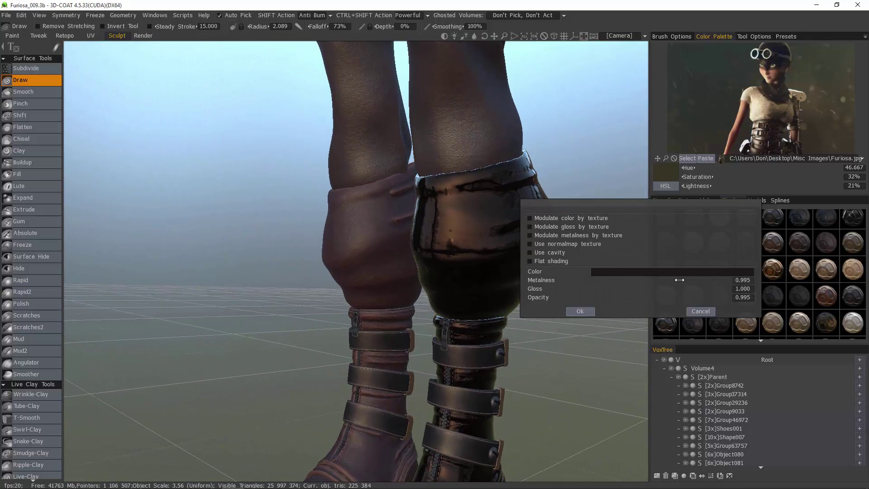
Drop the boot shader's metalness to 0, adjust gloss, and lower opacity to about 0.7.
left_click_drag(679, 280, 617, 280)
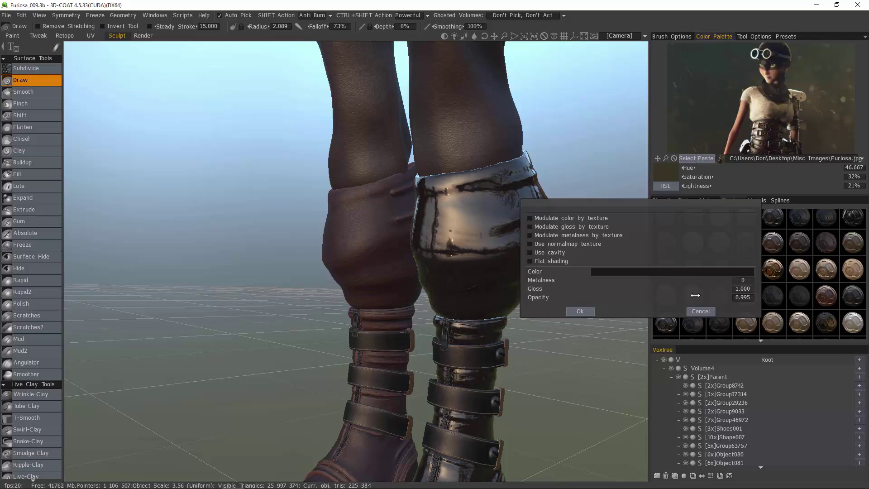
mouse_move(702, 291)
left_mouse_down()
mouse_move(626, 289)
mouse_move(684, 288)
left_mouse_up()
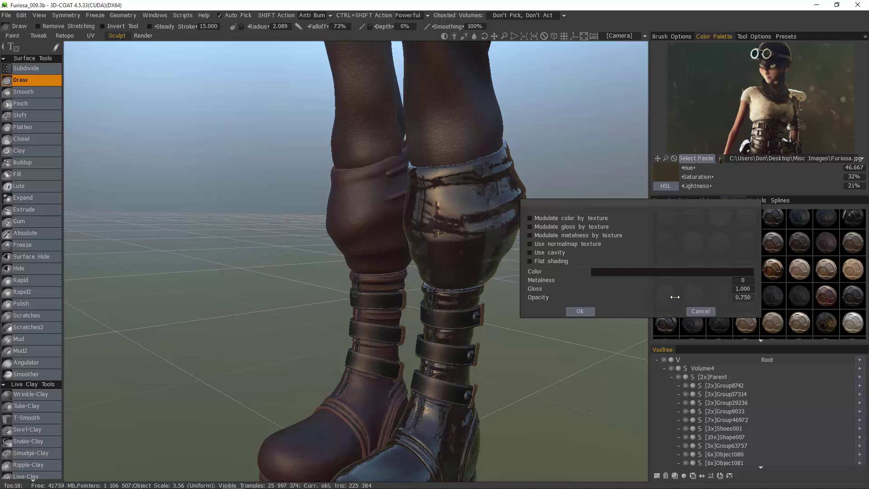
left_click_drag(675, 297, 673, 296)
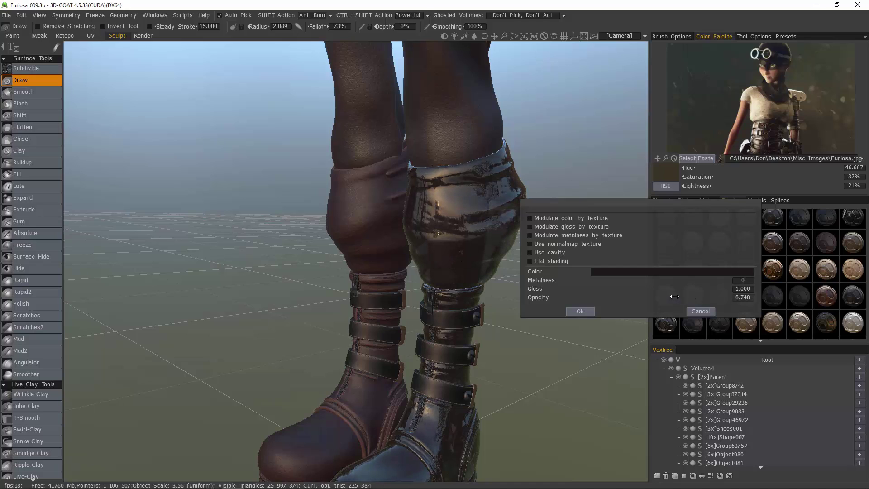
left_click_drag(673, 296, 678, 294)
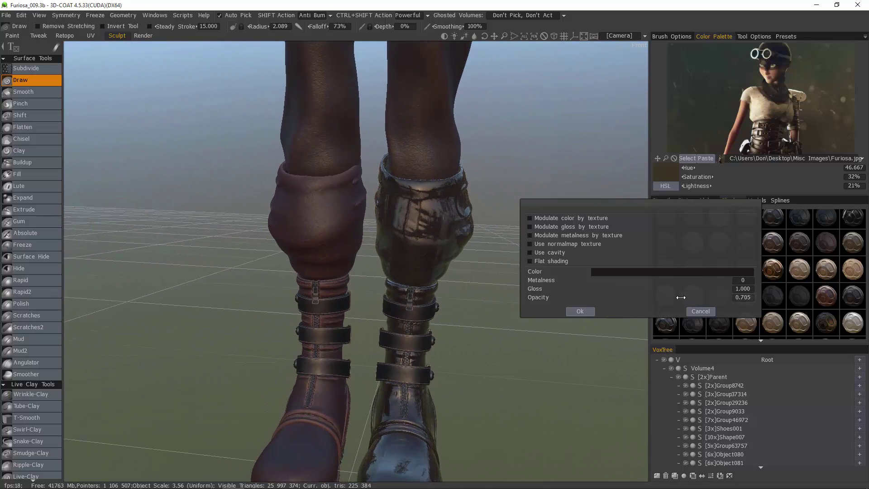
Pick a new reference colour, set gloss back to 1.000 and opacity to 1.000.
left_click(670, 271)
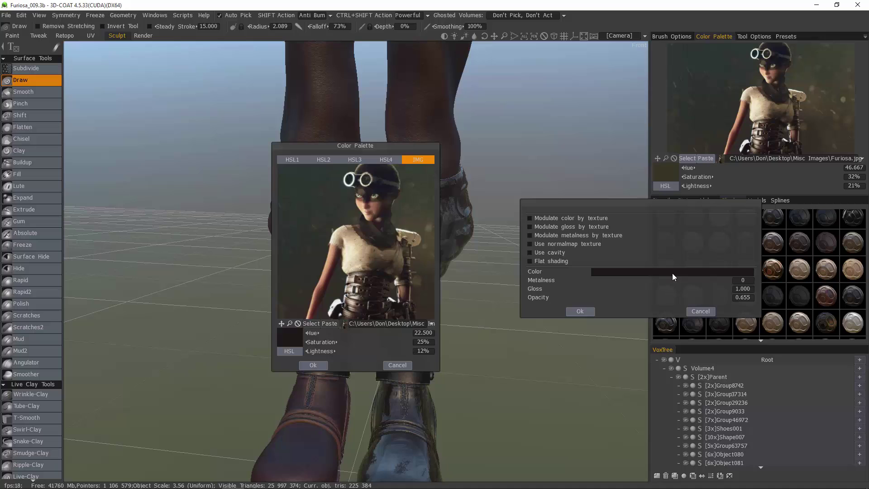
left_click(306, 203)
left_click(302, 363)
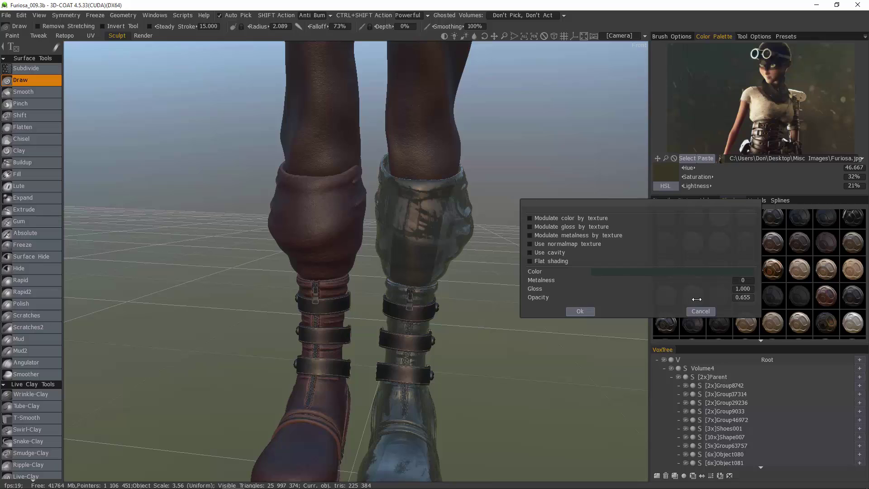
left_click_drag(700, 290, 683, 290)
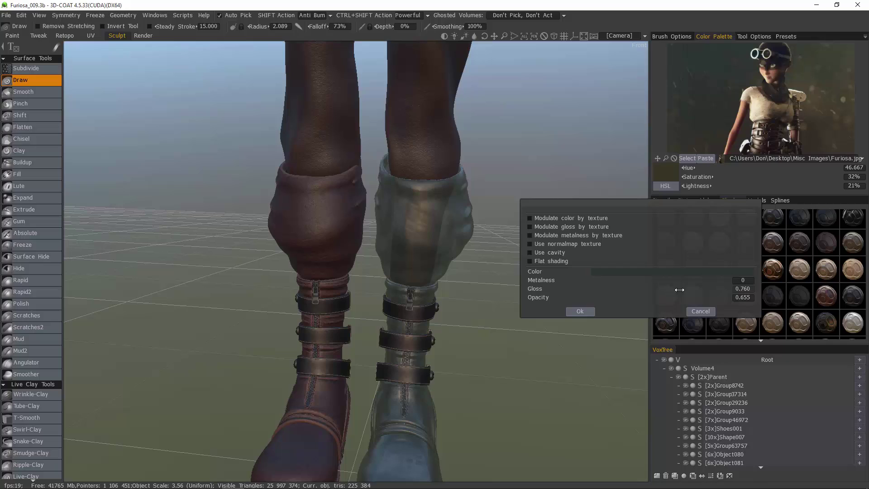
left_click_drag(679, 290, 710, 289)
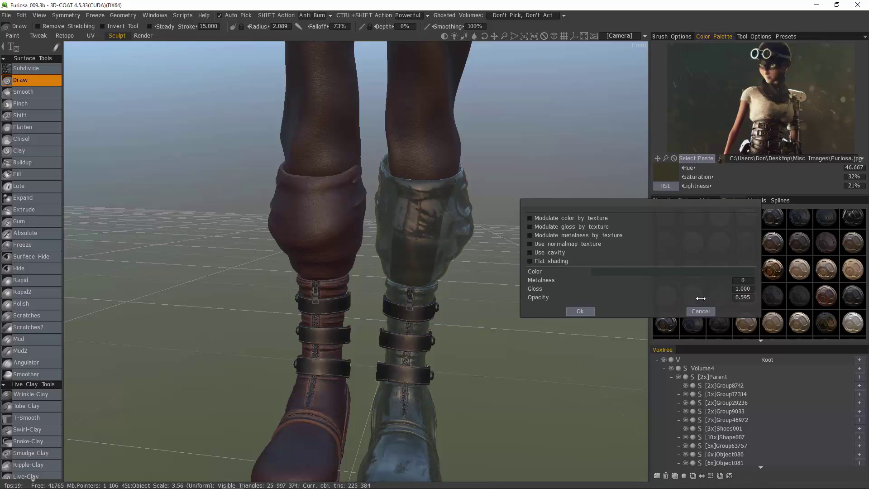
left_click_drag(700, 298, 773, 298)
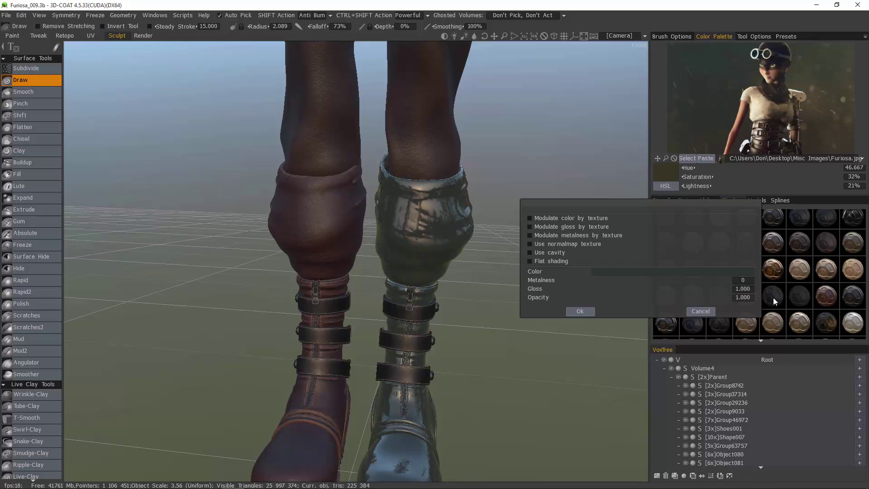
Set the shader colour to the near-black dark belt from the reference image.
left_click(691, 272)
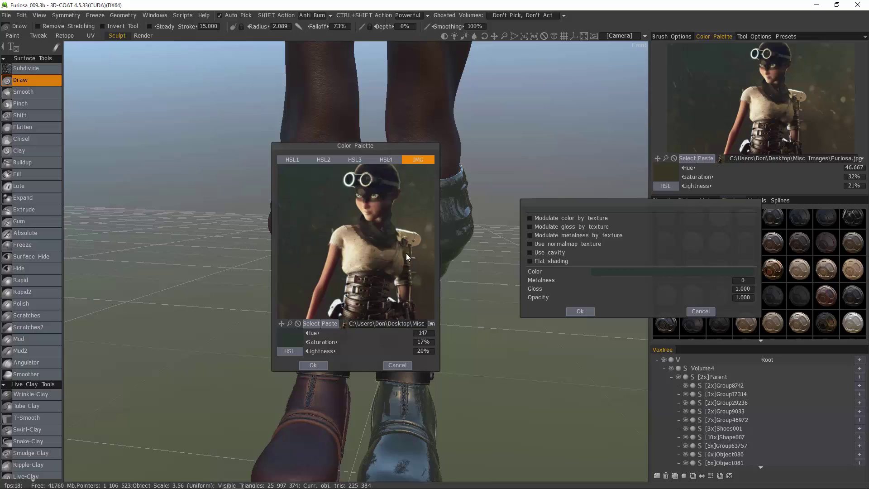
left_click(384, 275)
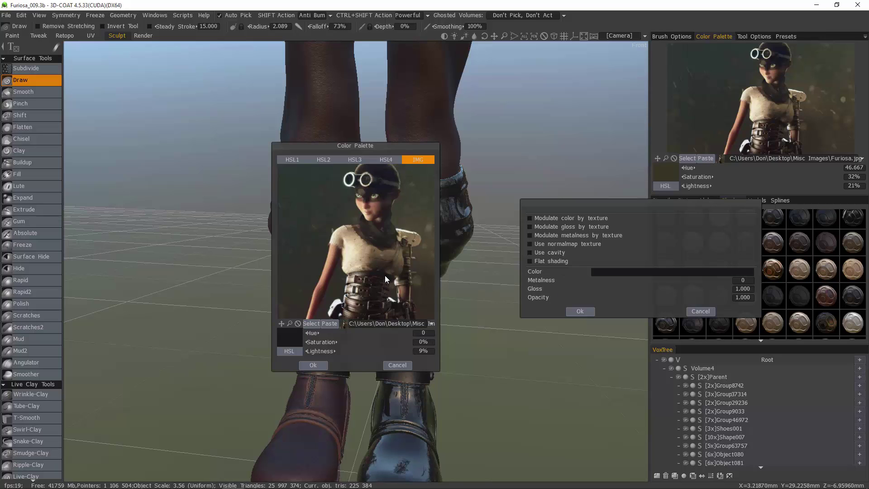
left_click(309, 365)
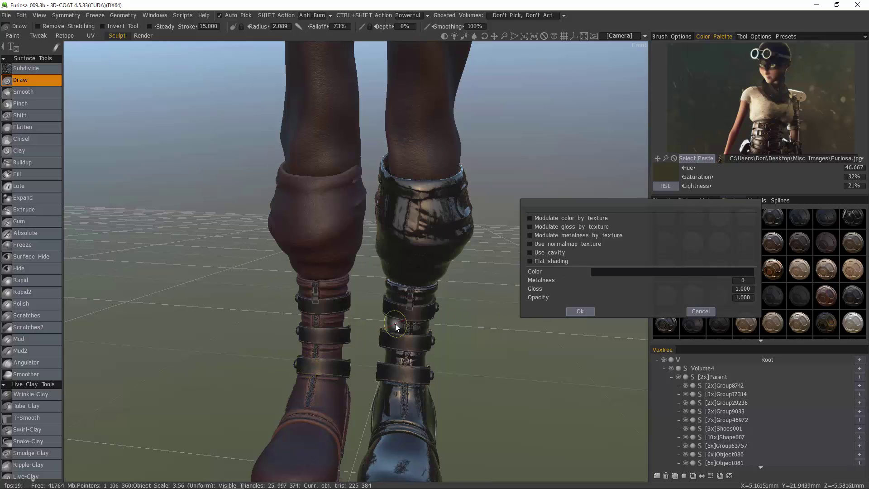
Enable colour and gloss texture modulation, normal map and cavity on the boot shader.
left_click(528, 218)
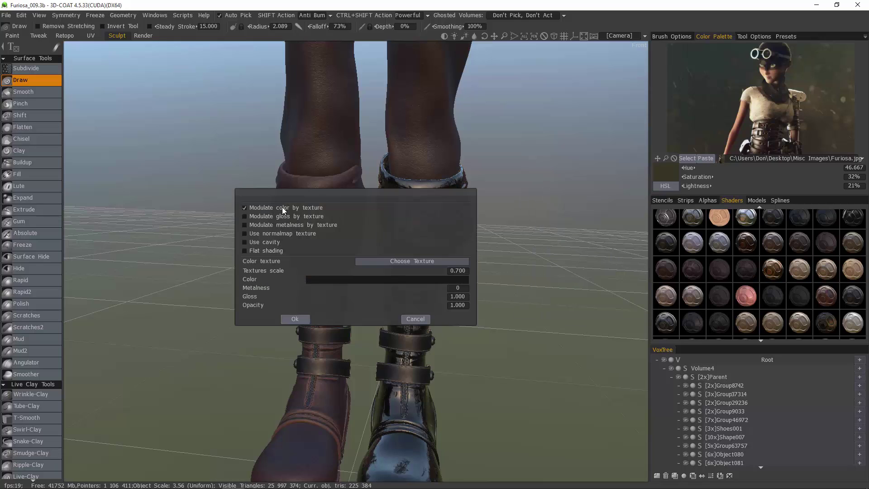
left_click(244, 216)
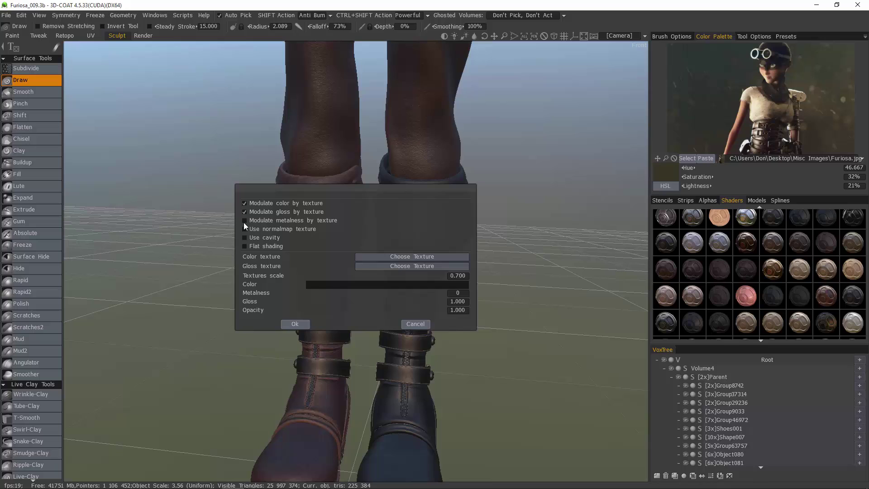
left_click(245, 229)
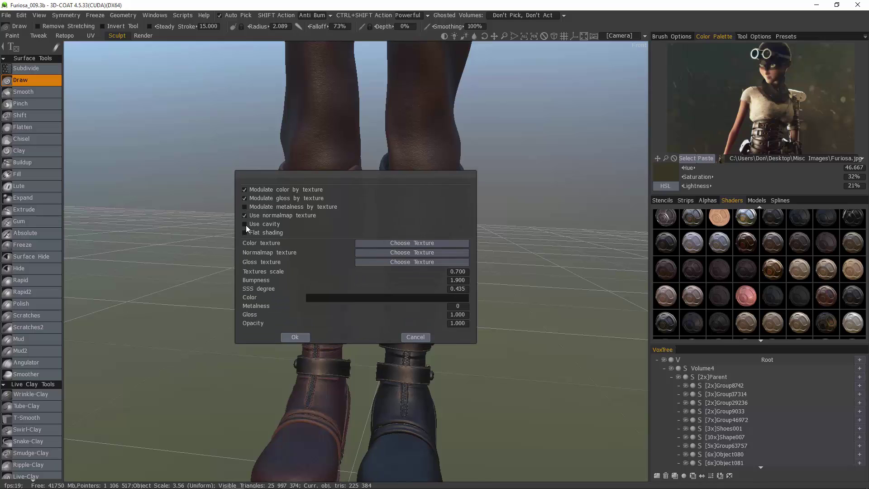
left_click_drag(345, 174, 603, 177)
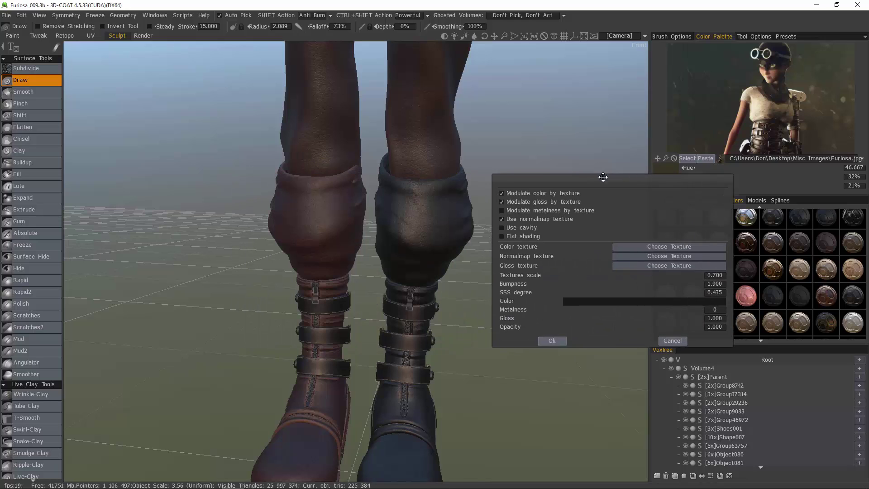
left_click(529, 226)
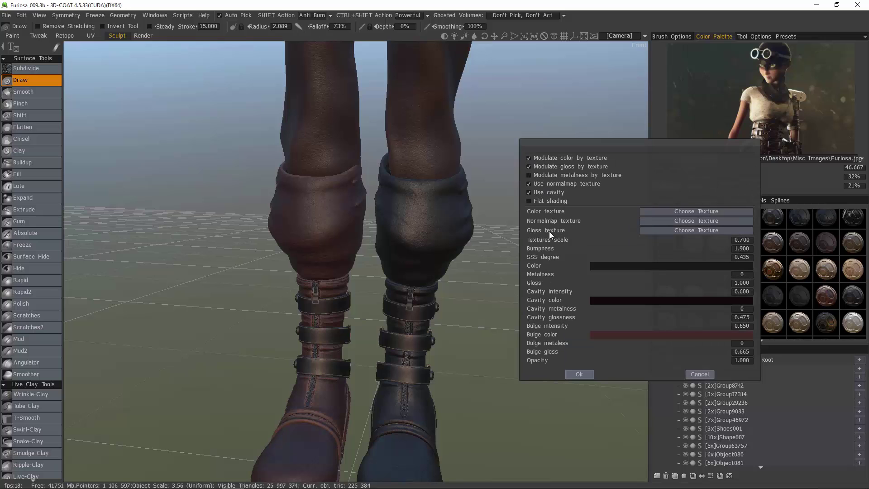
left_click_drag(572, 190, 673, 236)
Load leather_51_Base_Color.png as the boot shader's colour texture.
left_click(684, 212)
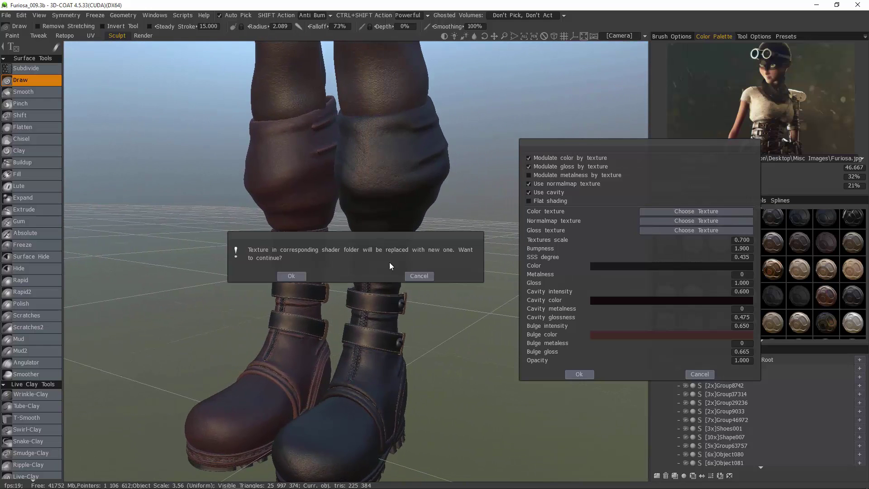
left_click(292, 275)
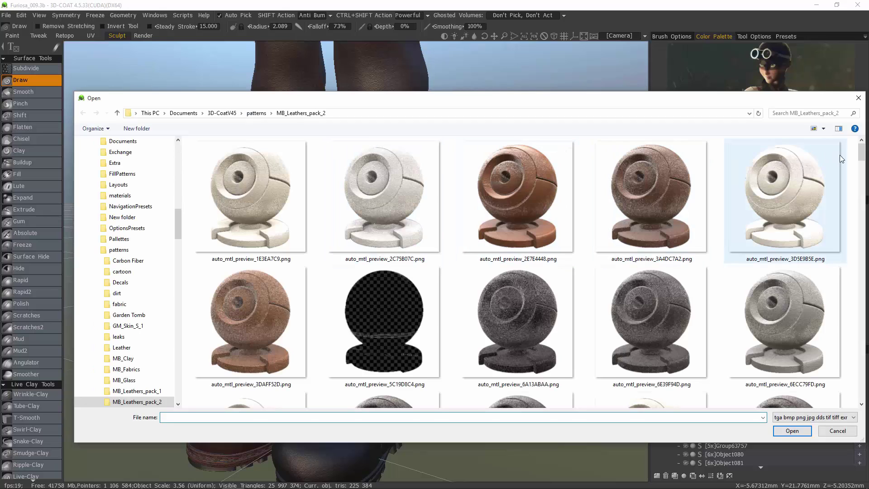
scroll(841, 159, "down", 15)
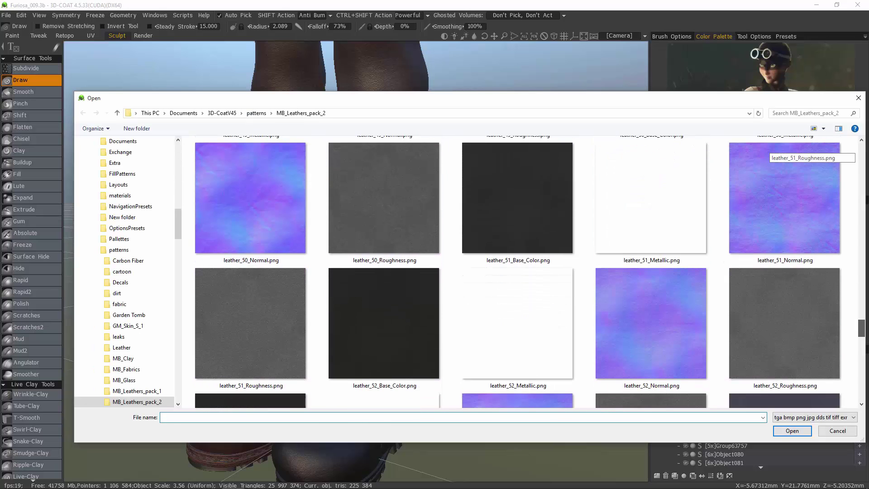
double_click(478, 194)
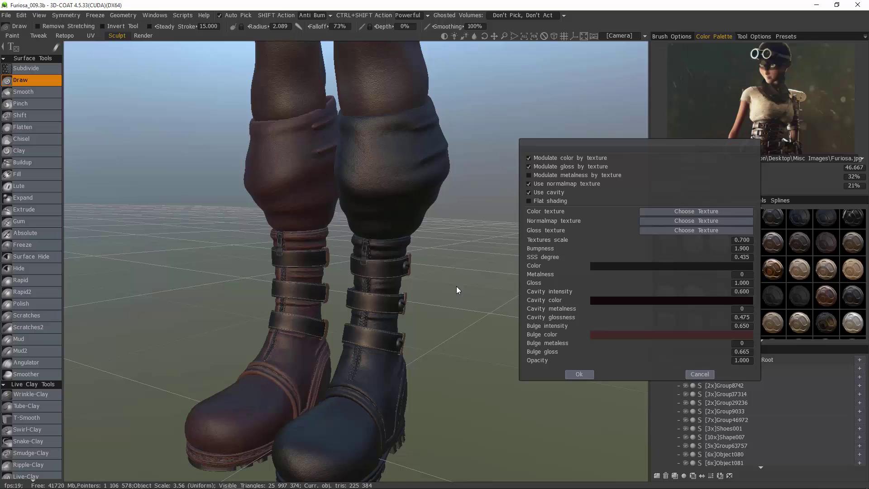
Load leather_51_Normal.png as the boot shader's normal map.
left_click(686, 220)
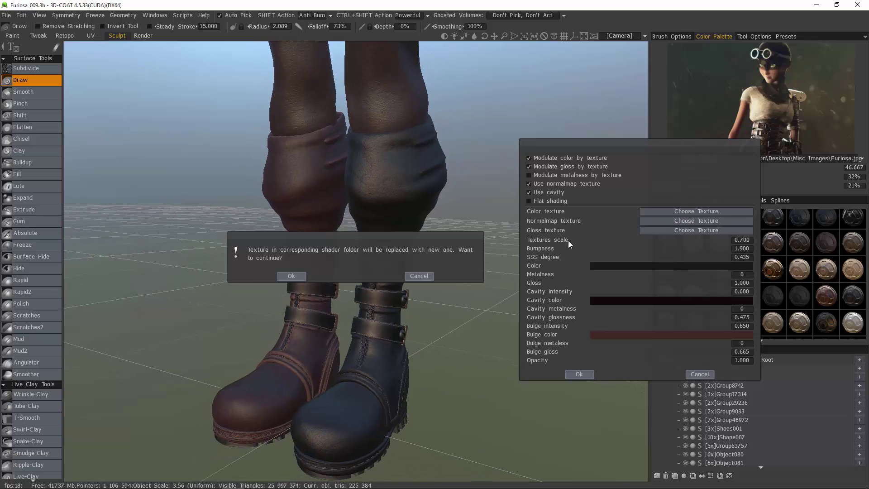
left_click(291, 275)
left_click_drag(861, 147, 861, 331)
double_click(796, 213)
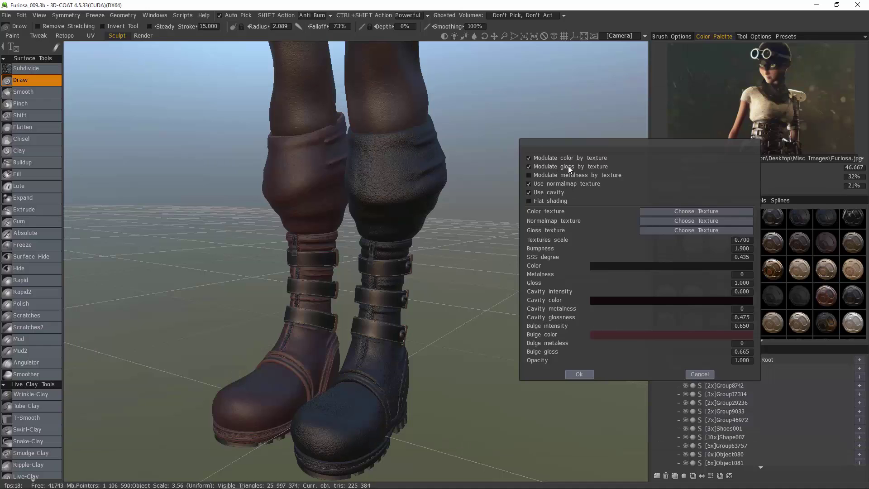
Load the leather gloss texture from MB_Leathers_pack_2 as the gloss map.
left_click(691, 229)
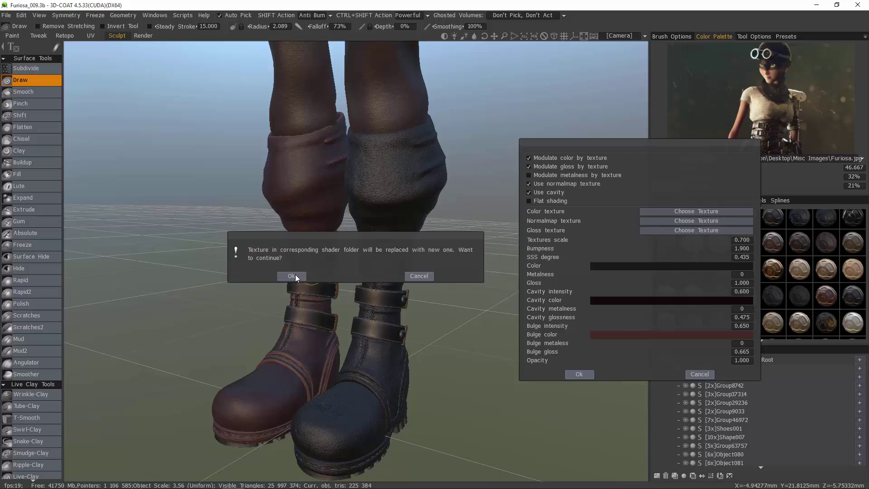
left_click(294, 275)
scroll(848, 313, "down", 10)
scroll(847, 314, "down", 8)
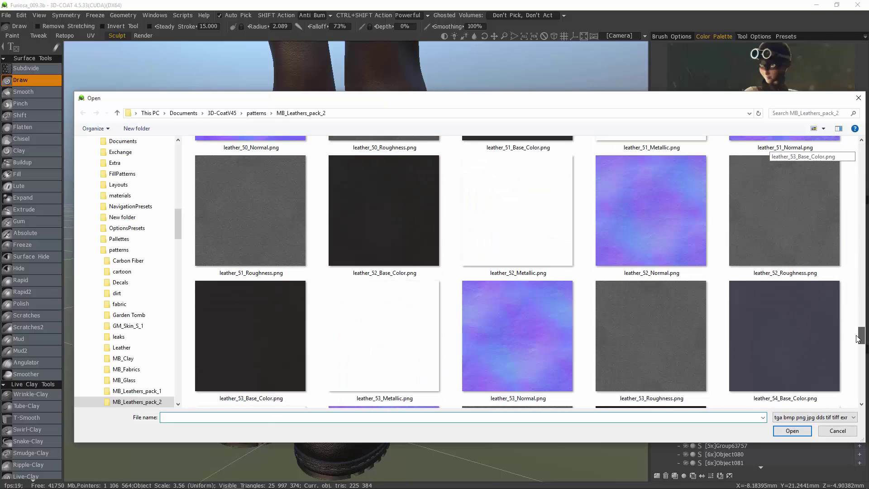
double_click(256, 243)
Set the leather texture scale to 0.300 and enter a bumpness of 1.000.
right_click_drag(476, 286, 699, 249)
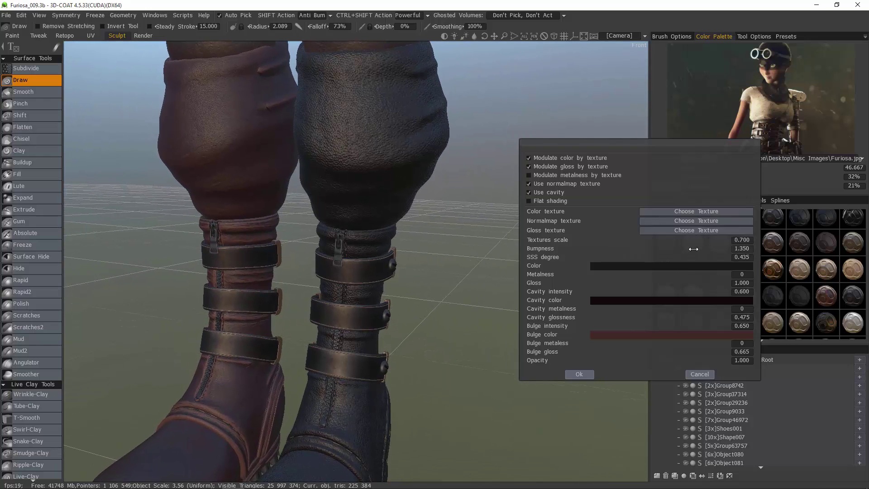
left_click_drag(691, 249, 686, 248)
right_click_drag(687, 248, 670, 240)
mouse_move(669, 240)
left_mouse_down()
mouse_move(690, 240)
mouse_move(674, 240)
left_mouse_up()
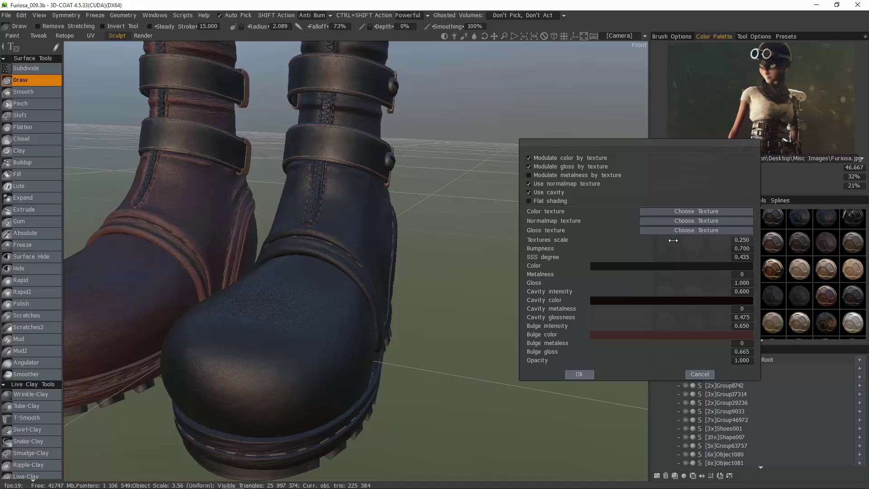
right_click_drag(680, 241, 660, 250)
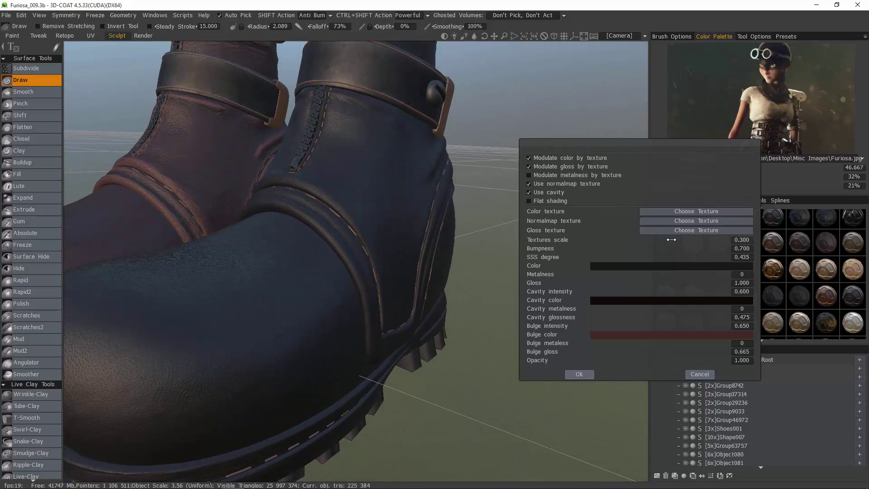
mouse_move(689, 251)
left_mouse_down()
mouse_move(705, 247)
mouse_move(697, 246)
left_mouse_up()
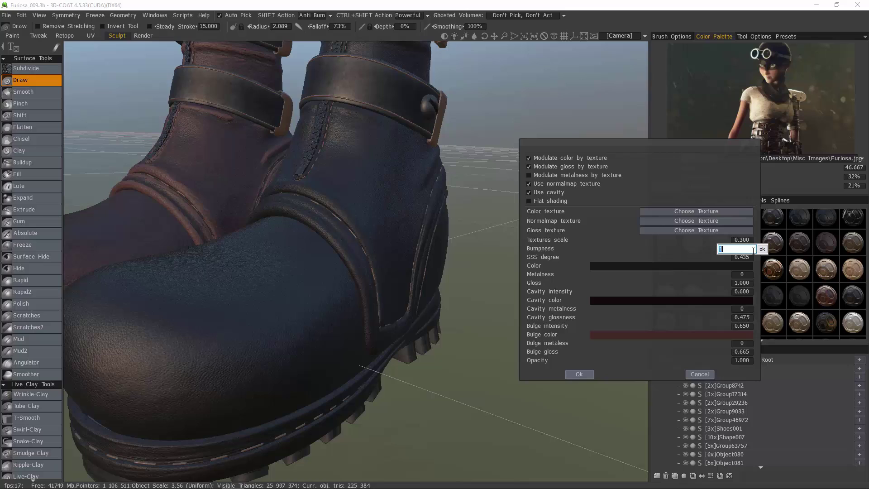
type("1")
left_click(761, 249)
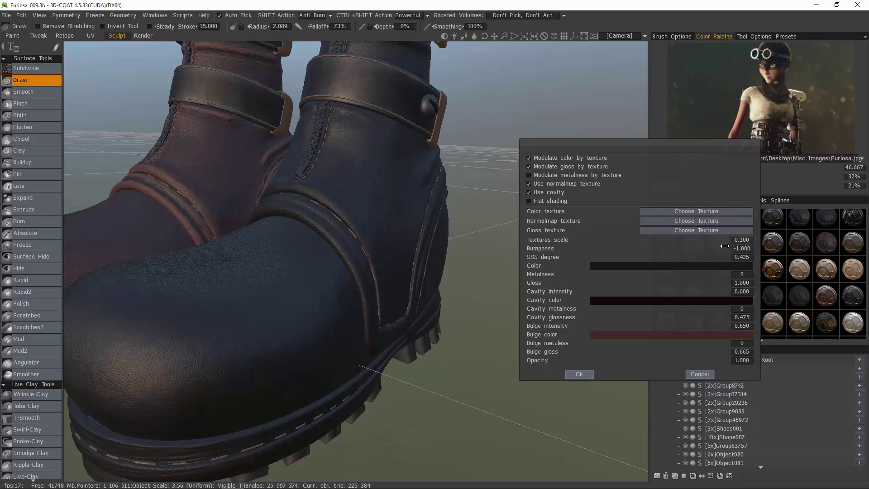
type("1")
key("Return")
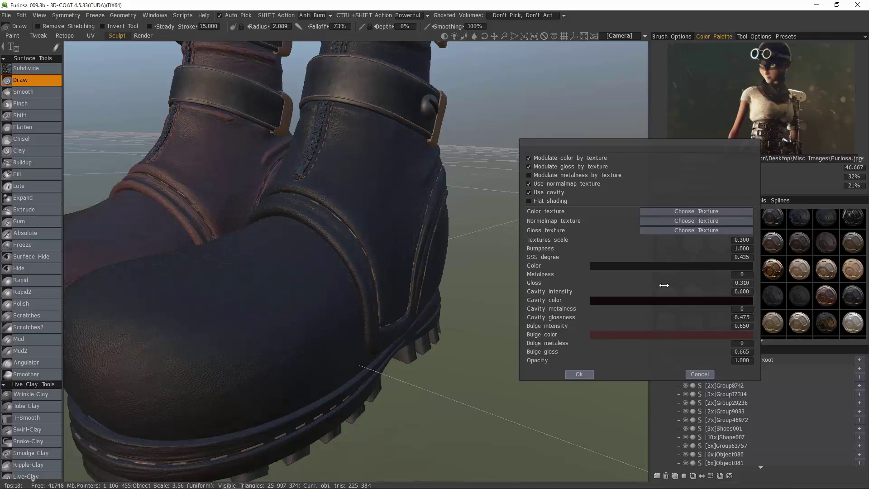
Tune gloss, set cavity intensity 0.350 and bulge intensity 5.350, and apply the boot shader.
left_click_drag(663, 285, 707, 286)
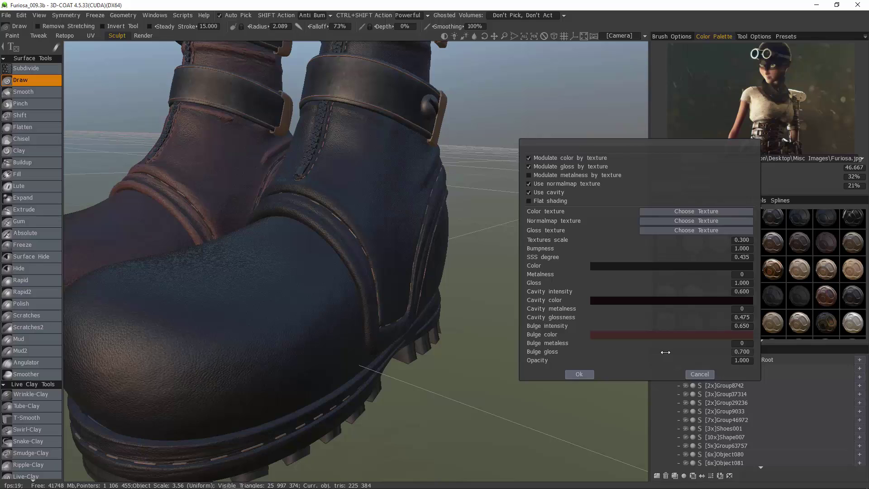
mouse_move(665, 352)
left_mouse_down()
mouse_move(588, 351)
mouse_move(613, 352)
left_mouse_up()
mouse_move(690, 320)
left_mouse_down()
mouse_move(580, 319)
mouse_move(652, 319)
left_mouse_up()
left_click_drag(664, 292, 621, 292)
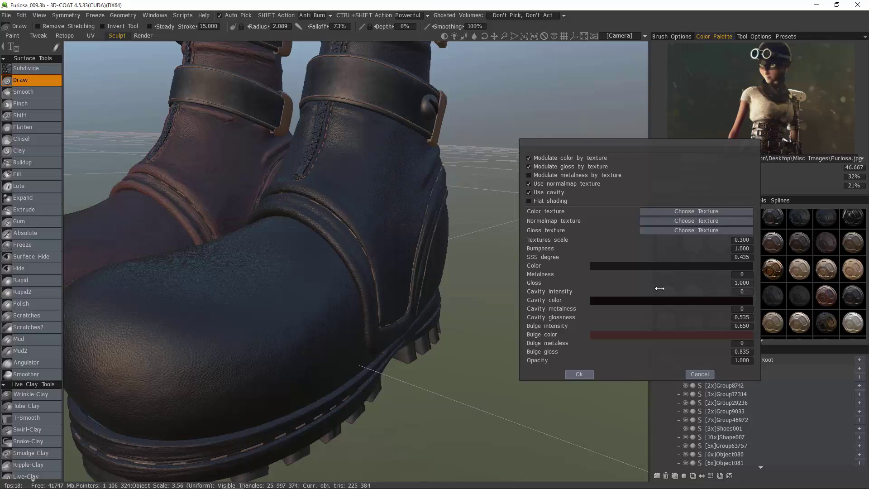
left_click_drag(659, 288, 664, 288)
left_click_drag(670, 327, 466, 226)
left_click(581, 374)
Zoom to the back of the shirt, shrink the brush radius, and select the shirt layer [2x]Group8742.
scroll(539, 256, "down", 3)
scroll(465, 220, "up", 5)
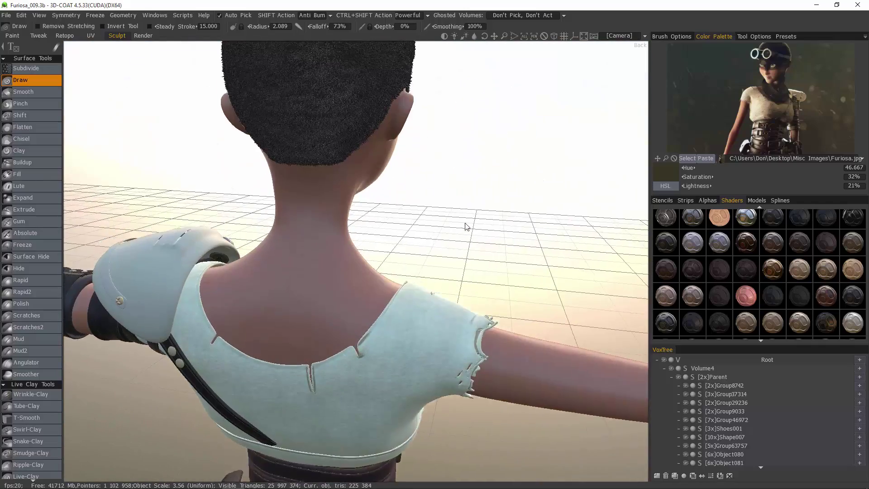
scroll(466, 226, "up", 6)
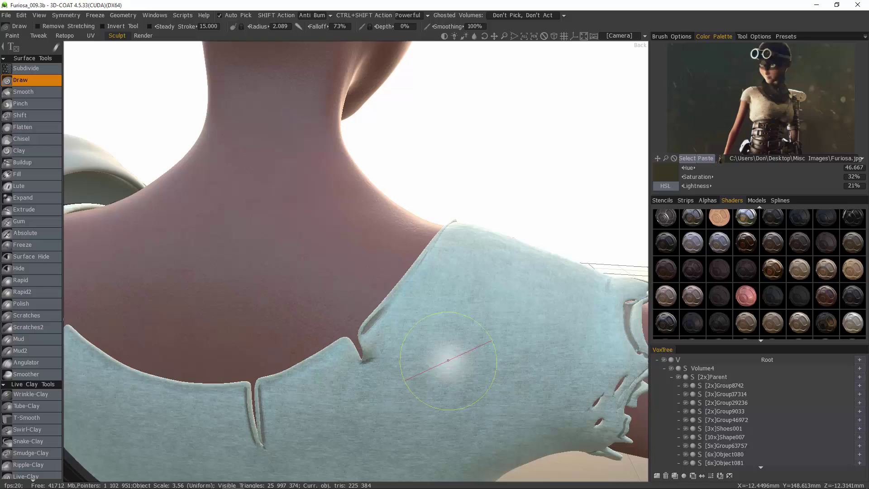
left_click_drag(448, 360, 450, 378)
right_click_drag(450, 378, 438, 349)
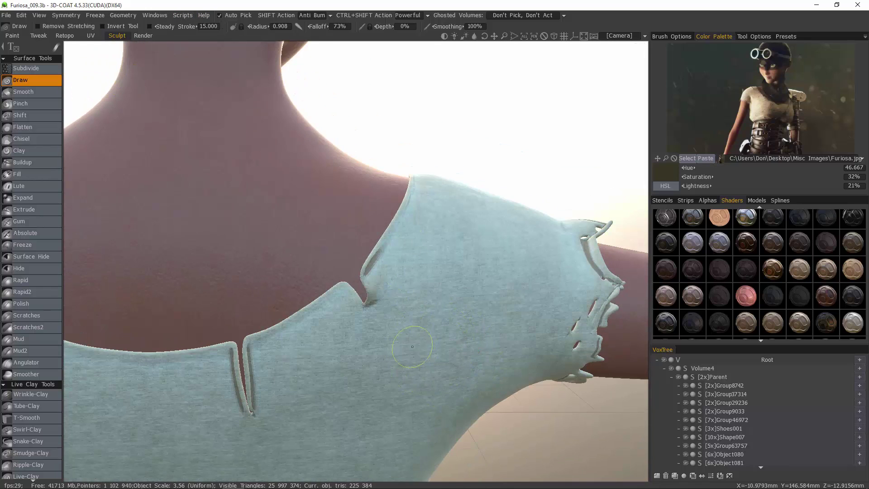
left_click(414, 352)
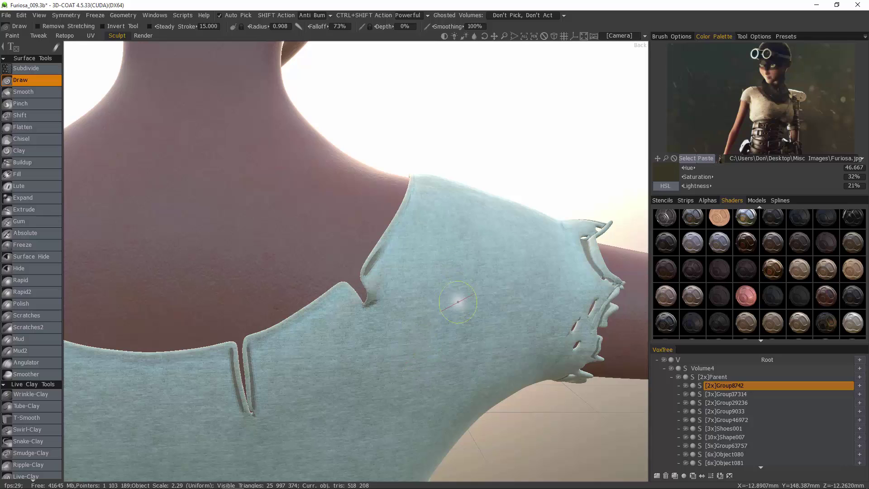
scroll(710, 272, "down", 1)
scroll(683, 209, "down", 5)
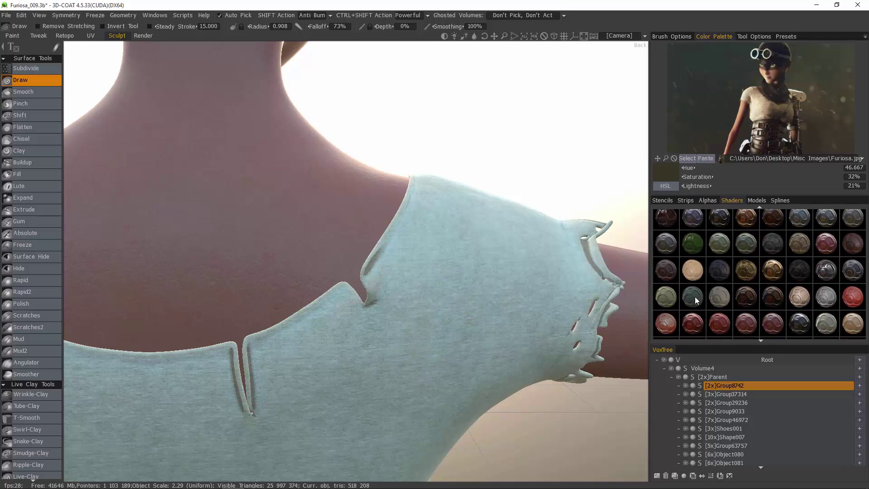
scroll(694, 298, "down", 3)
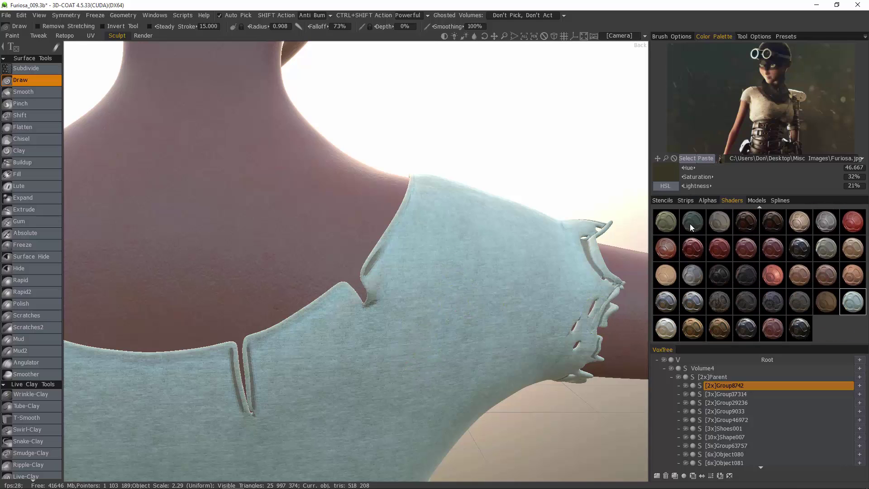
Open the shirt's current object shader settings.
right_click(852, 306)
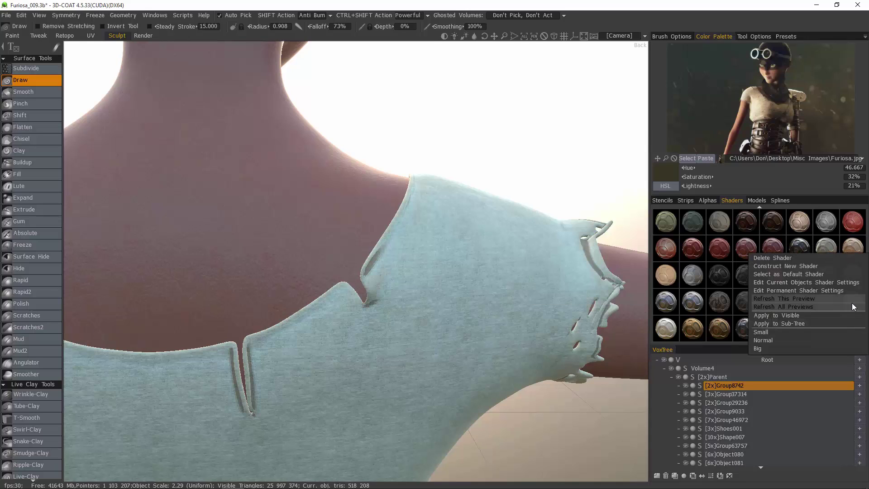
left_click(808, 282)
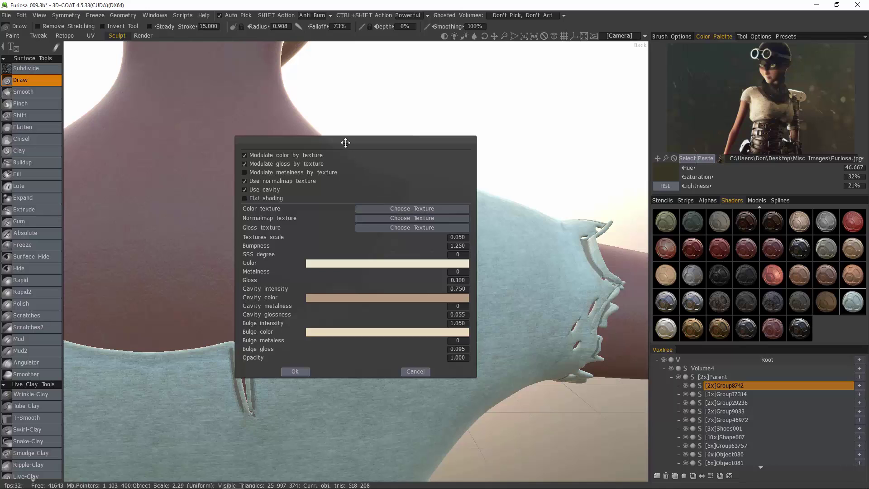
left_click_drag(284, 147, 424, 128)
Load fabric_036_Base_Color from MB_Fabrics as the shirt's colour texture.
left_click(553, 189)
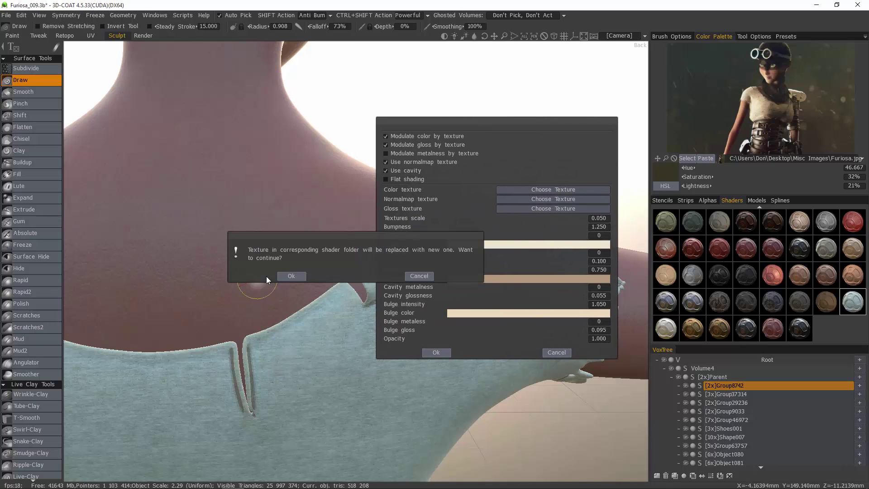
left_click(266, 275)
left_click(256, 113)
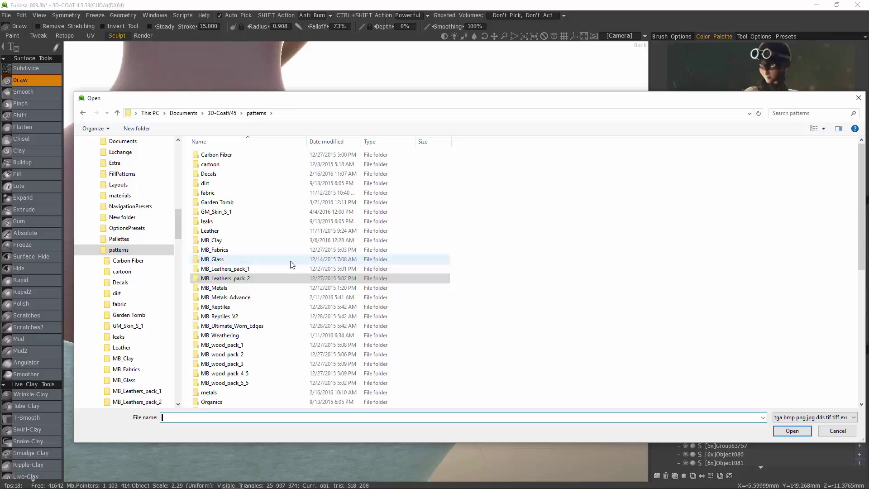
double_click(213, 249)
scroll(862, 203, "down", 5)
scroll(862, 204, "down", 10)
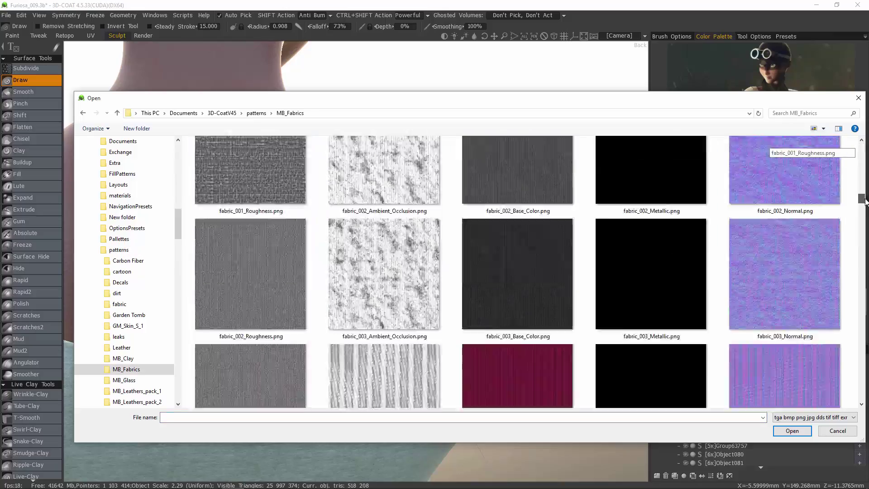
scroll(518, 272, "down", 15)
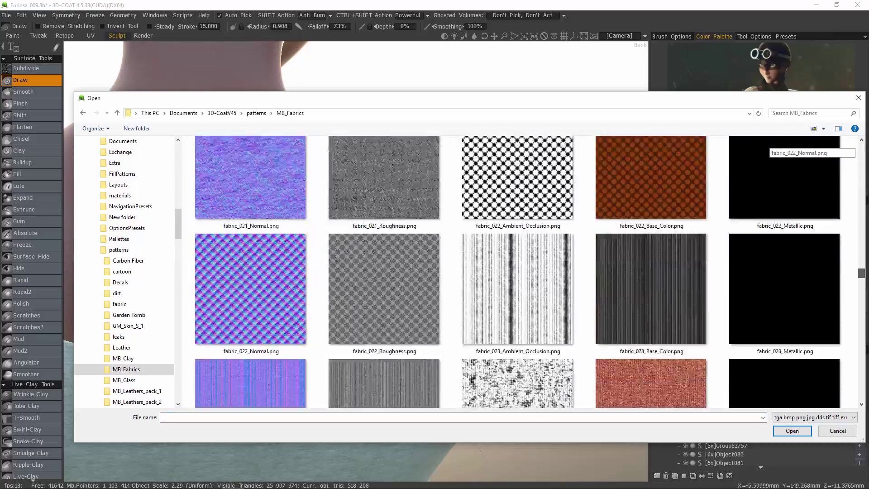
scroll(518, 271, "up", 4)
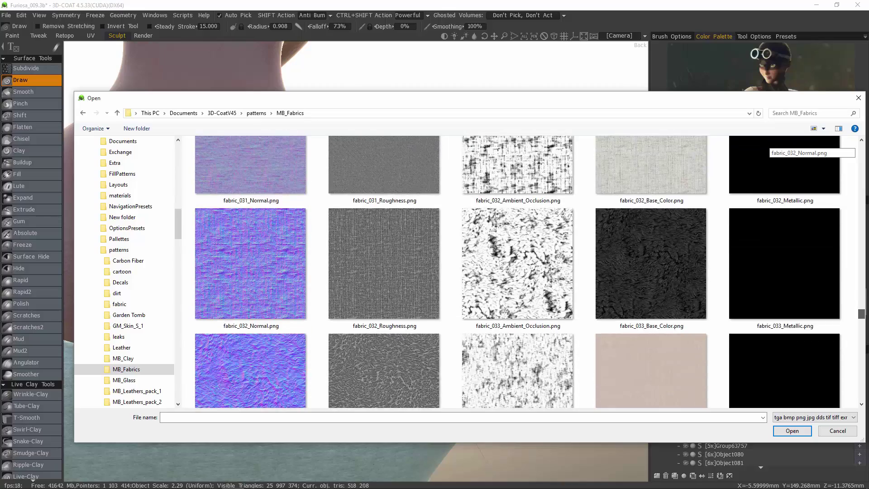
scroll(669, 283, "down", 5)
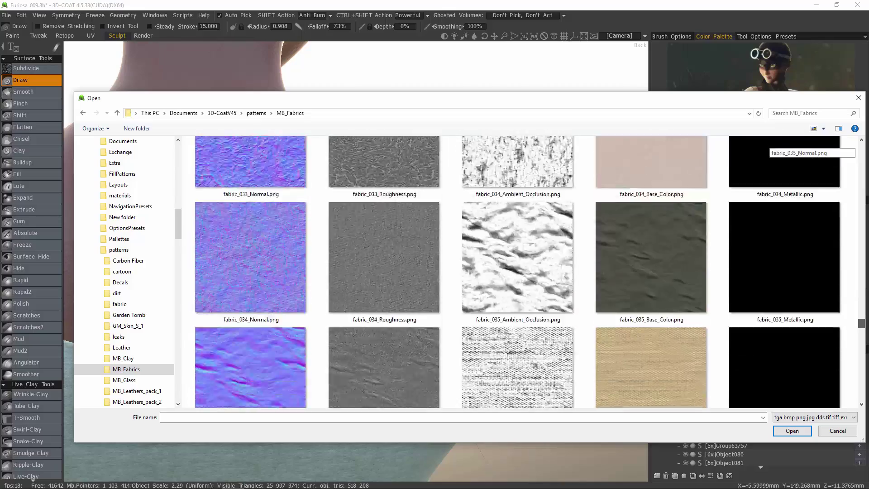
double_click(668, 280)
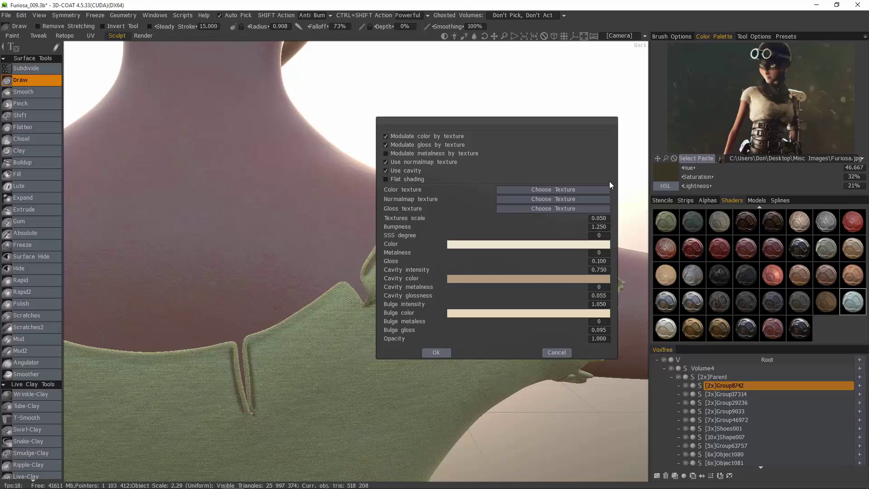
Load fabric_036_Normal as the shirt's normal map.
left_click_drag(525, 120, 518, 113)
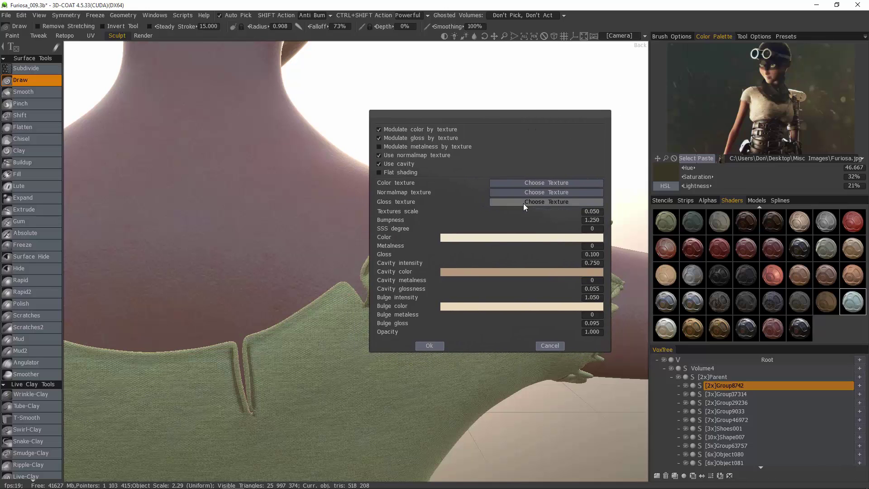
left_click(548, 193)
left_click(291, 276)
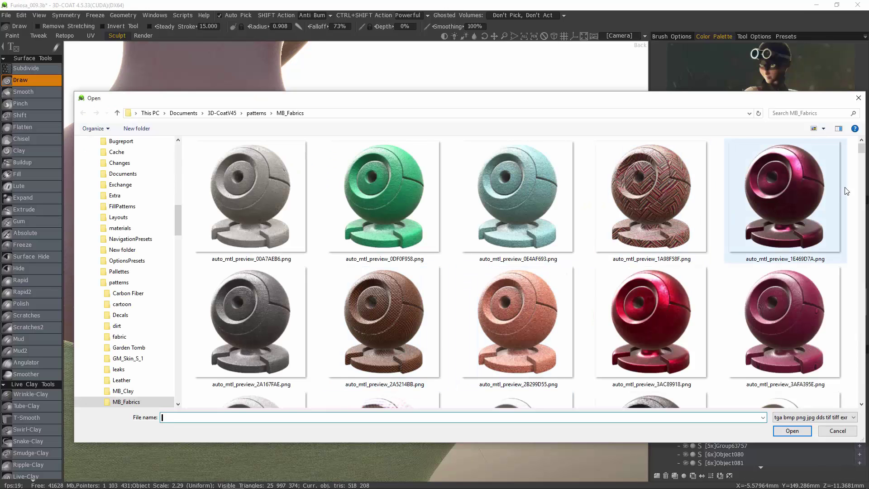
scroll(810, 149, "down", 5)
scroll(810, 149, "down", 10)
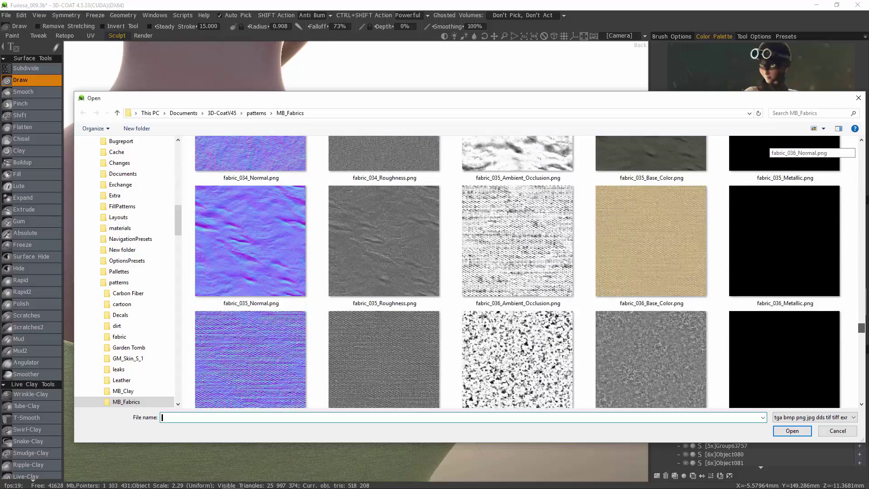
scroll(810, 149, "down", 3)
double_click(289, 284)
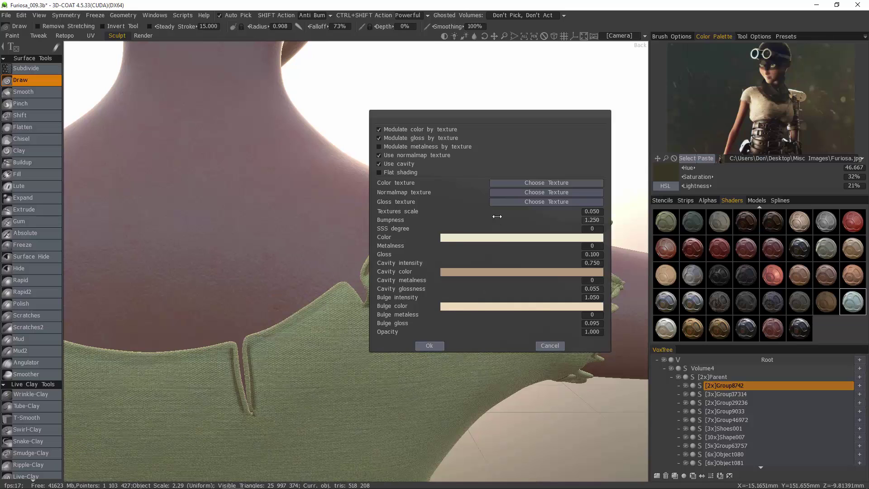
Load fabric_036_Roughness as the shirt's gloss texture.
left_click(543, 202)
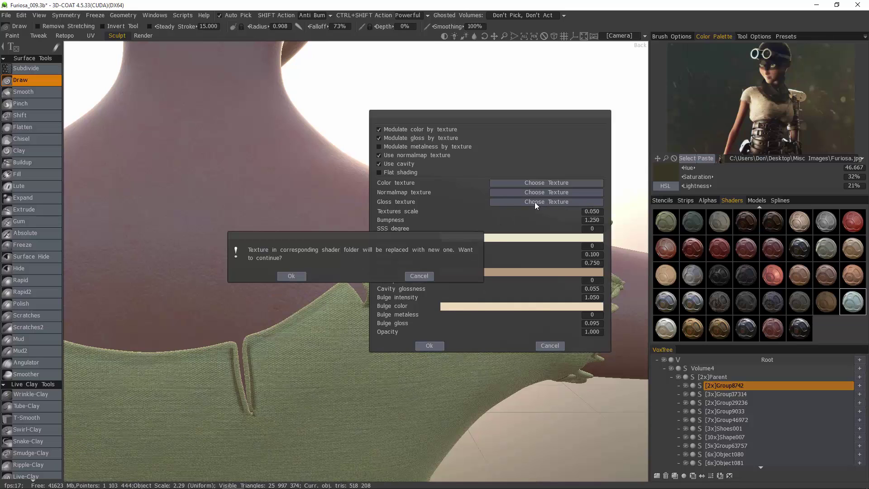
left_click(302, 275)
scroll(865, 206, "down", 3)
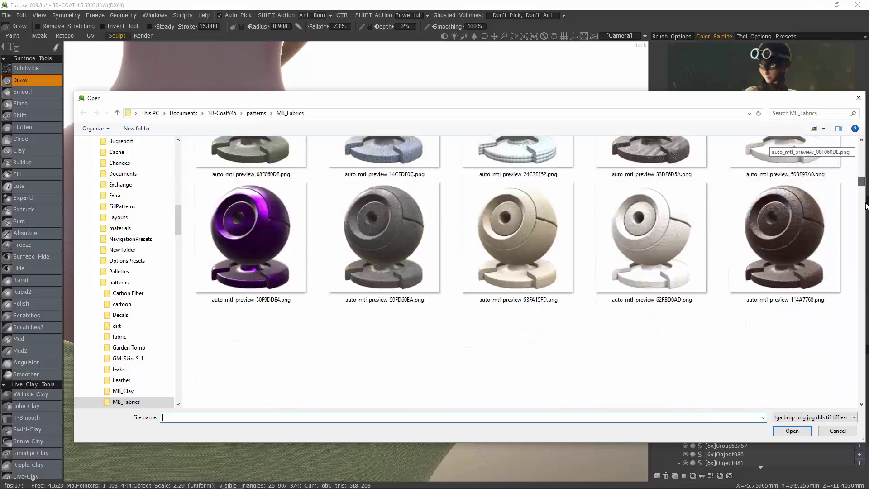
scroll(866, 206, "down", 10)
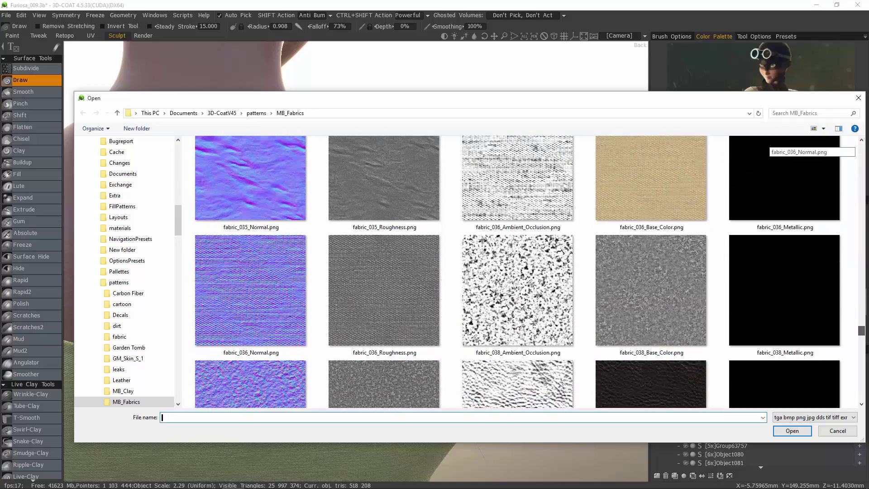
scroll(529, 271, "up", 1)
double_click(389, 336)
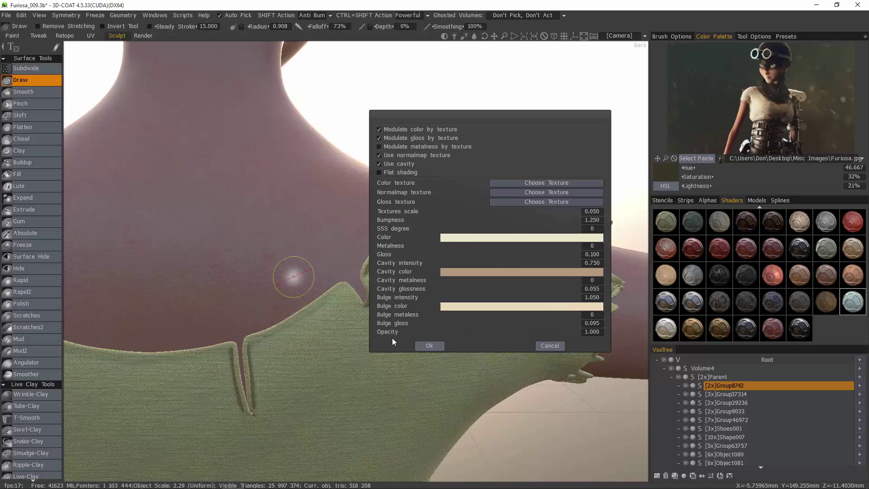
Set the shirt fabric texture scale to 0.100 and bumpness to 1.000, inspecting the shoulder weave.
left_click_drag(559, 213, 560, 211)
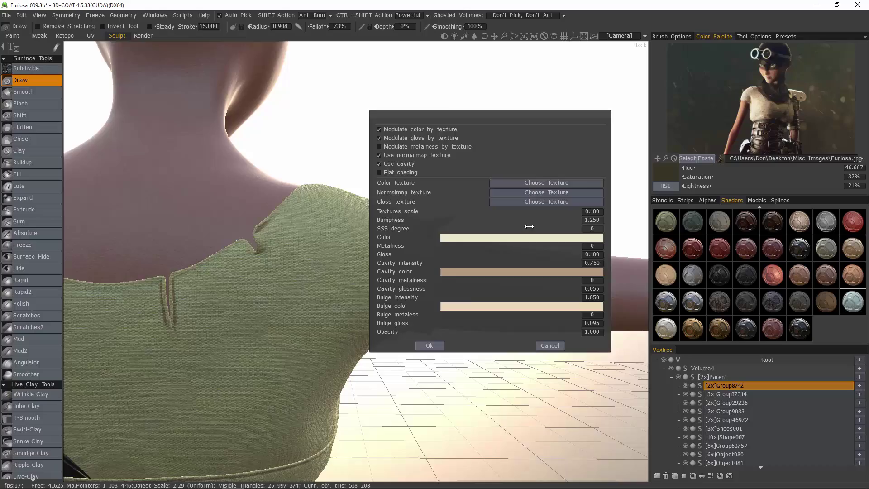
left_click_drag(272, 301, 560, 222, "alt")
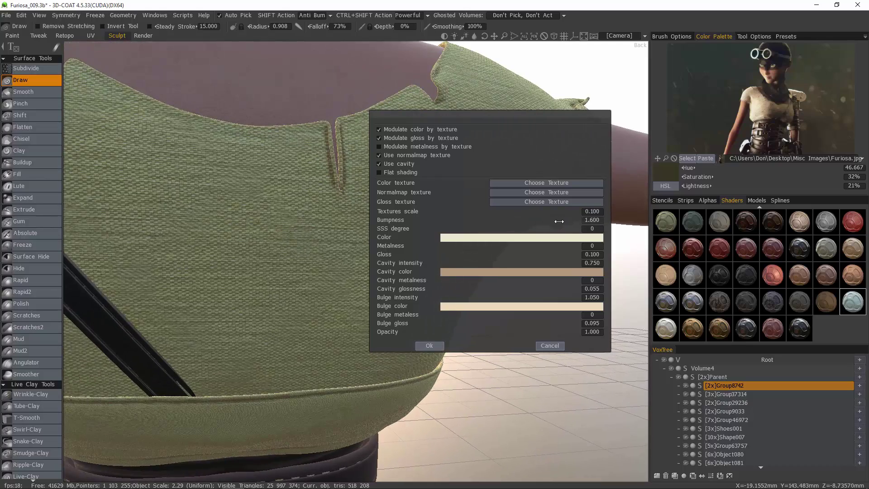
left_click_drag(520, 199, 344, 271, "alt")
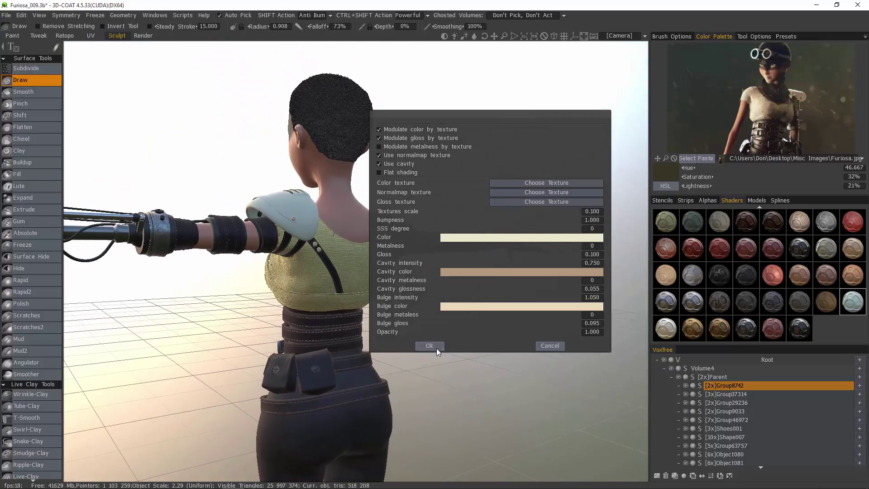
Confirm the pale yellow woven shirt shader and turn the character to face the front.
left_click(435, 344)
left_click_drag(469, 342, 772, 302, "alt")
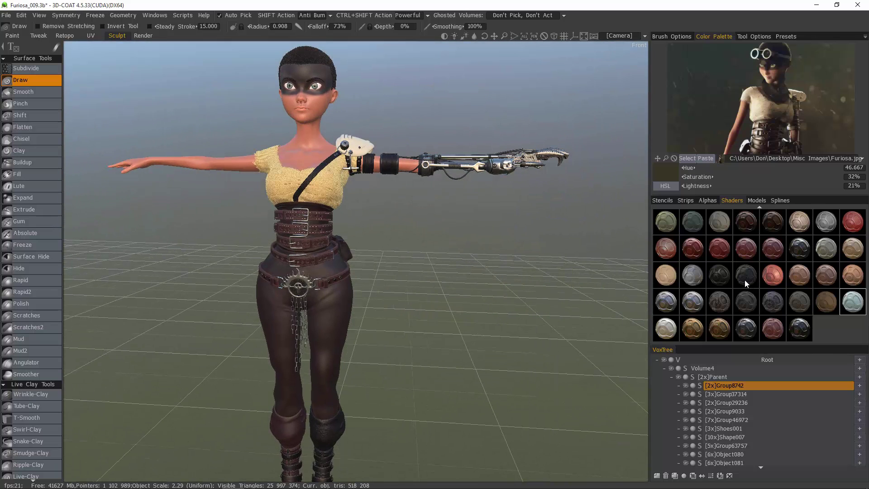